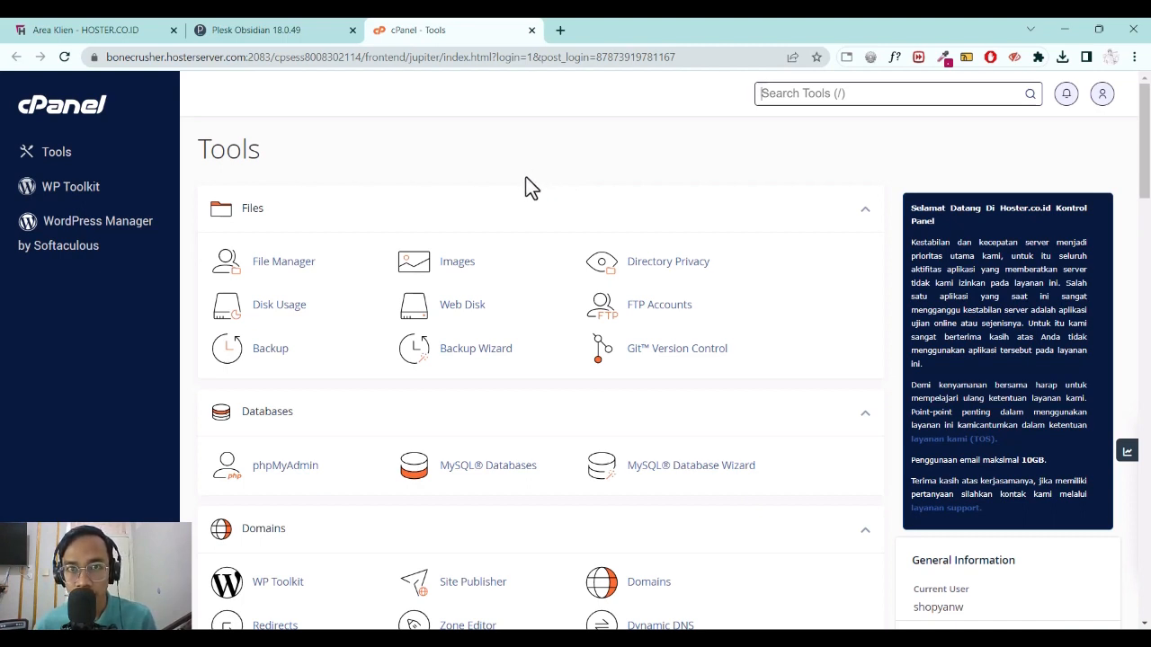
Bring up the cPanel Tools page with focus in the tool search.
{"action": "key", "text": "slash"}
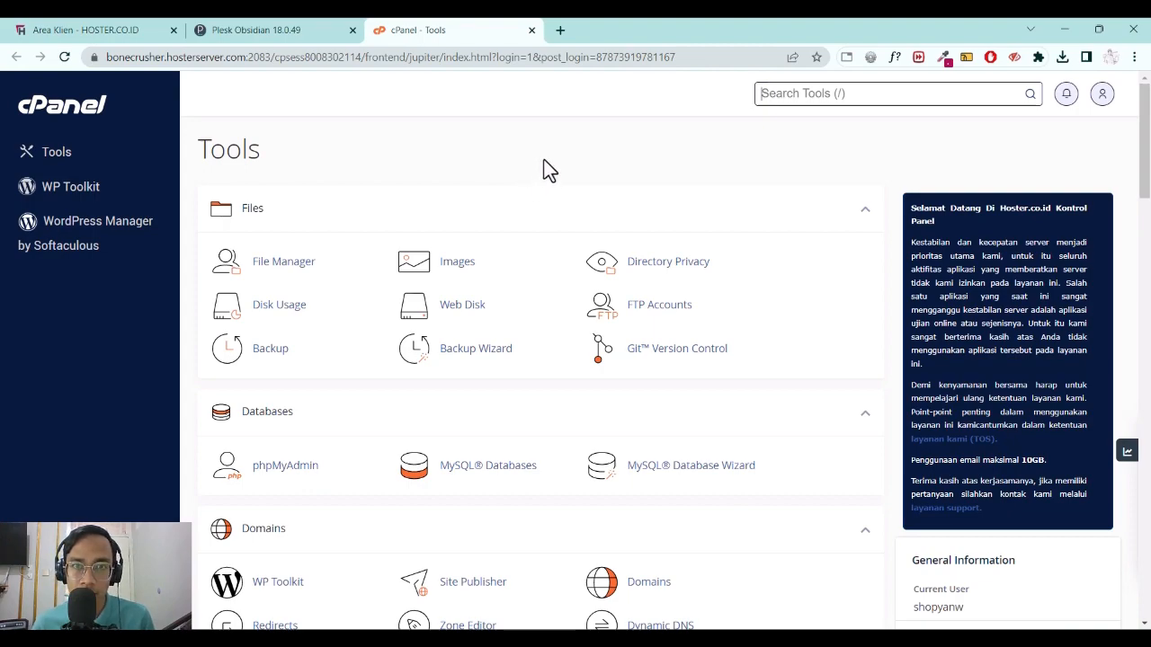
Scroll to the Software group and launch the Softaculous Apps Installer.
{"action": "scroll", "coordinate": [549, 171], "scroll_direction": "down", "scroll_amount": 10}
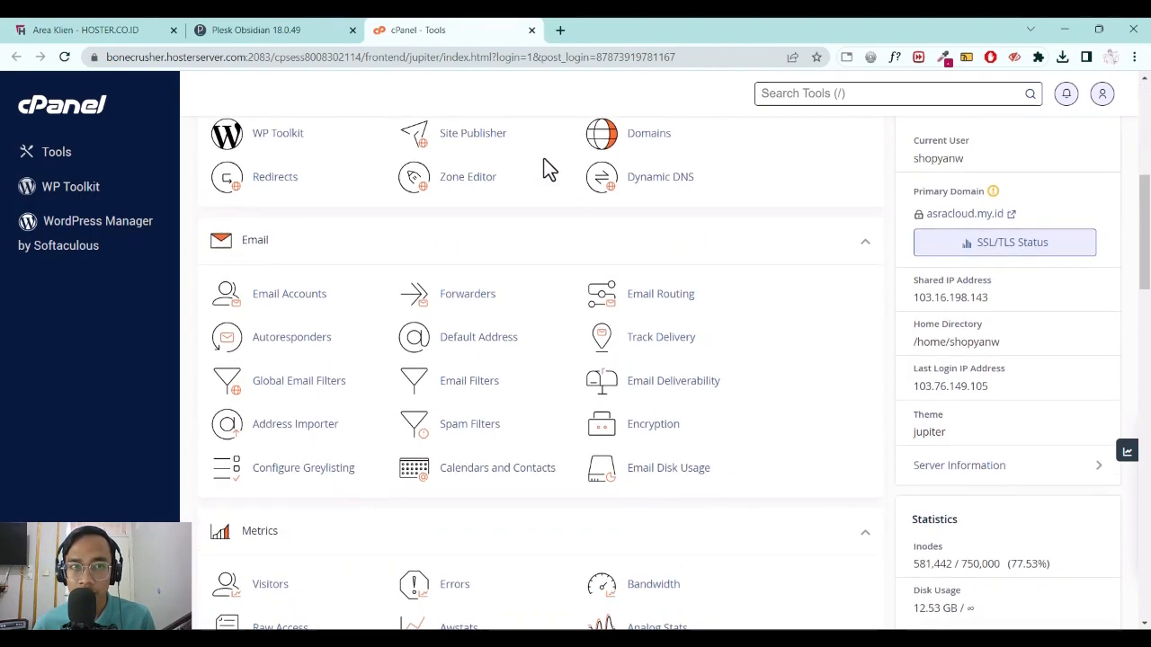
{"action": "scroll", "coordinate": [547, 164], "scroll_direction": "down", "scroll_amount": 4}
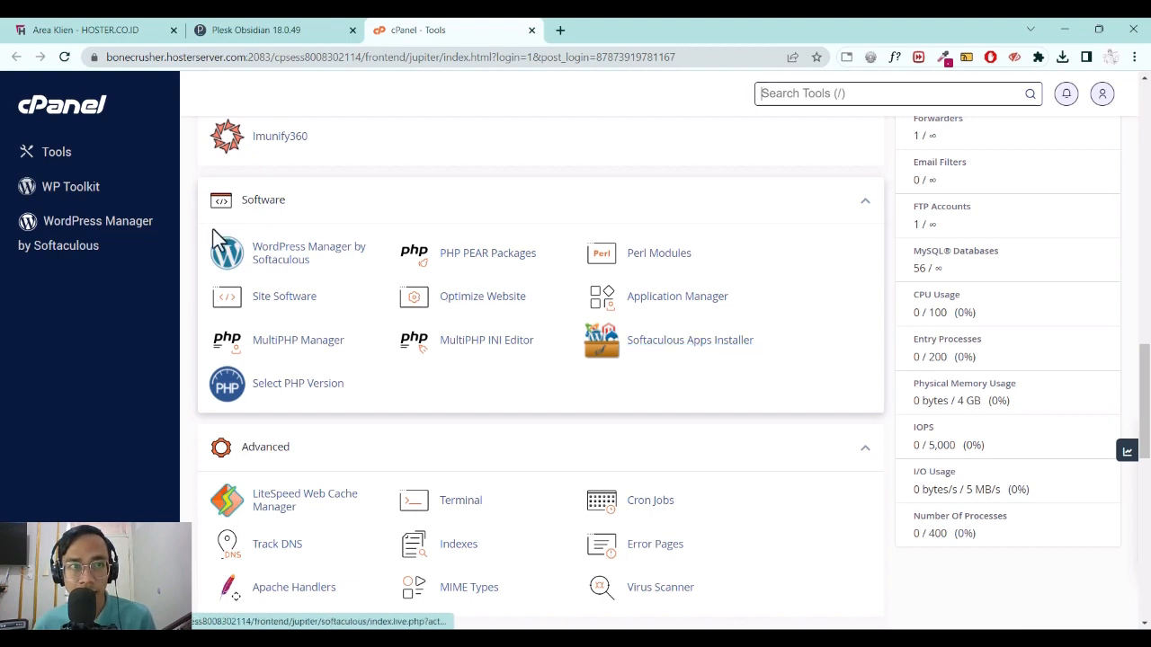
{"action": "left_click", "coordinate": [686, 343]}
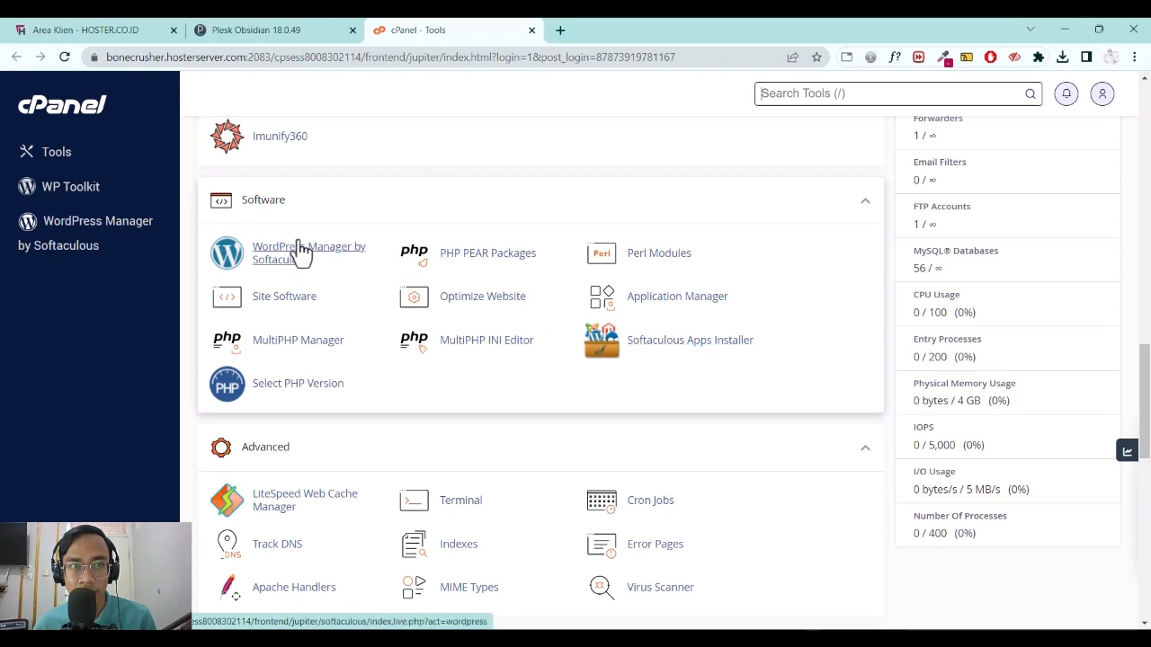
{"action": "left_click", "coordinate": [674, 345]}
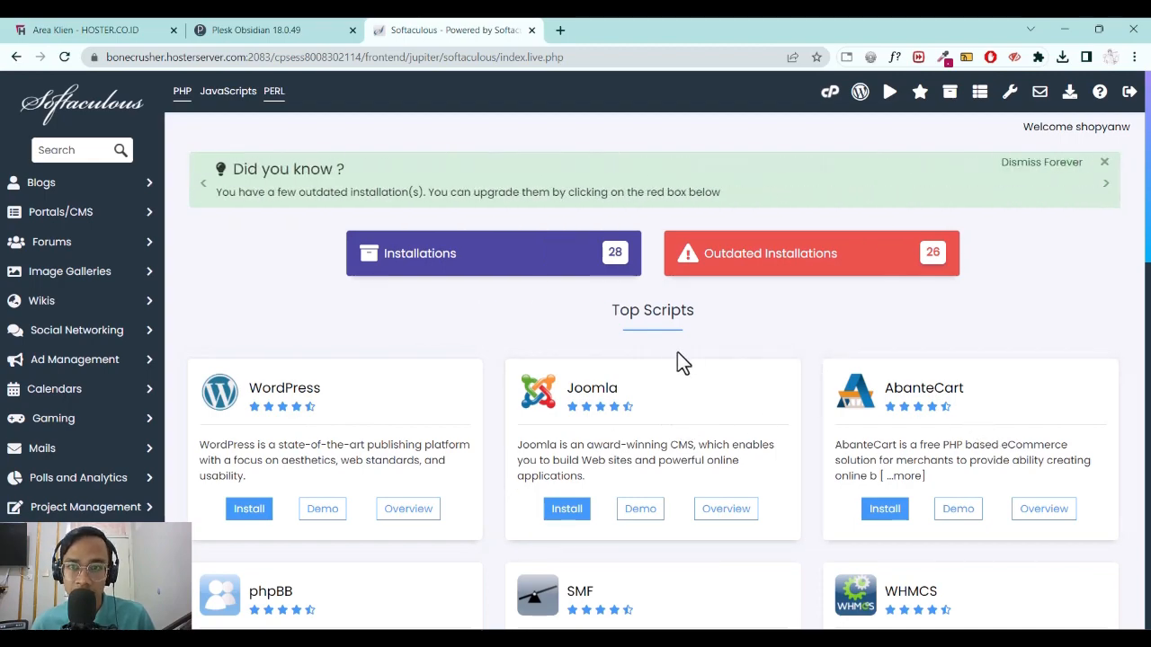
Browse Softaculous's Top Scripts list, then go back to the cPanel Tools page.
{"action": "scroll", "coordinate": [674, 353], "scroll_direction": "down", "scroll_amount": 2}
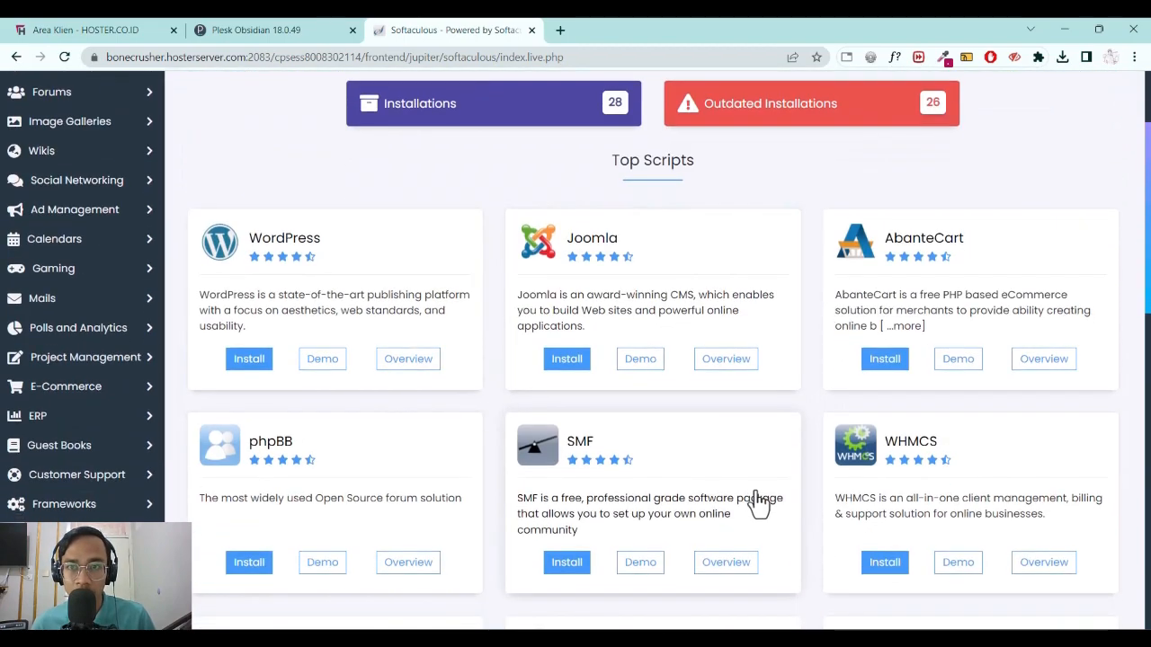
{"action": "scroll", "coordinate": [760, 501], "scroll_direction": "down", "scroll_amount": 1}
{"action": "scroll", "coordinate": [756, 436], "scroll_direction": "down", "scroll_amount": 5}
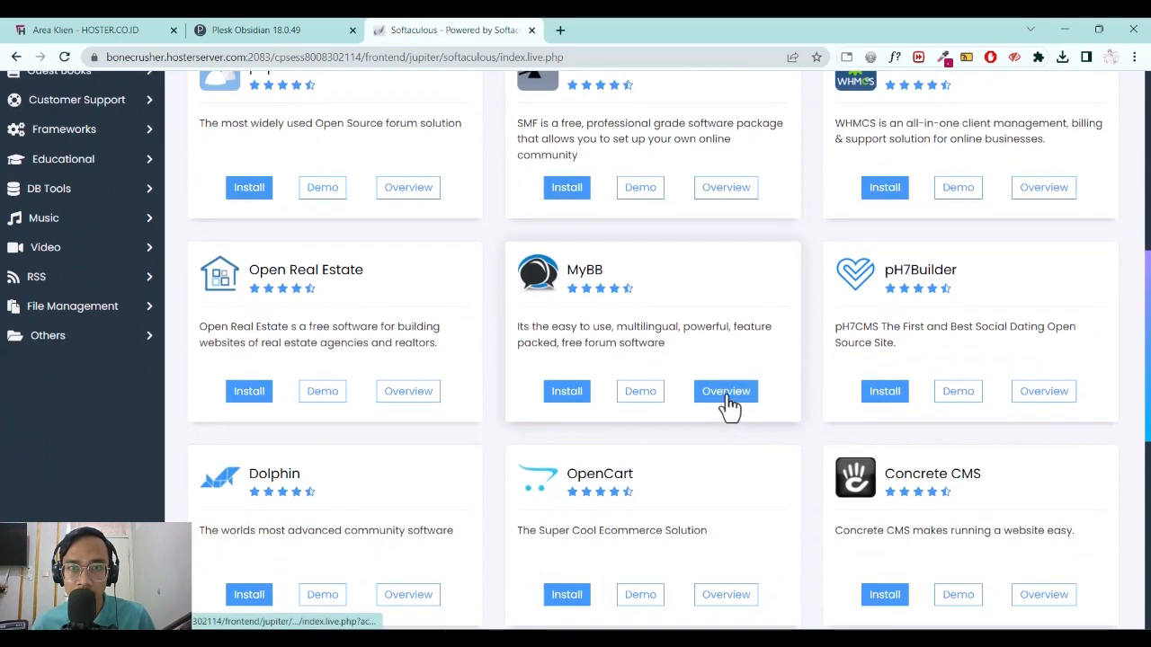
{"action": "scroll", "coordinate": [733, 411], "scroll_direction": "up", "scroll_amount": 6}
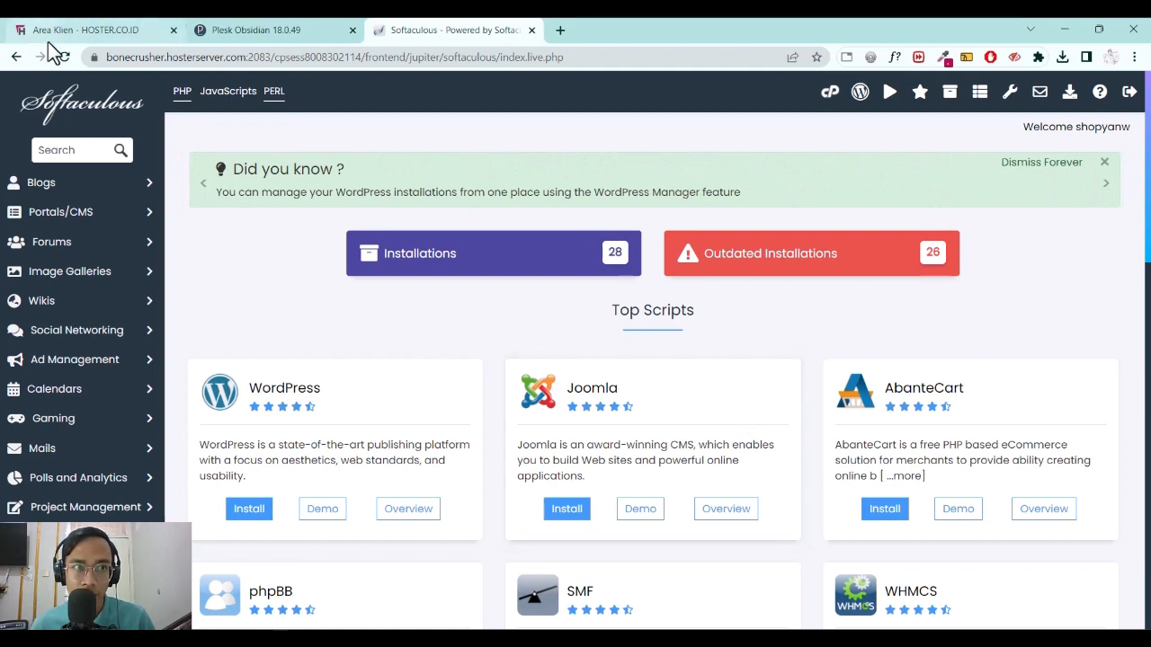
{"action": "left_click", "coordinate": [16, 57]}
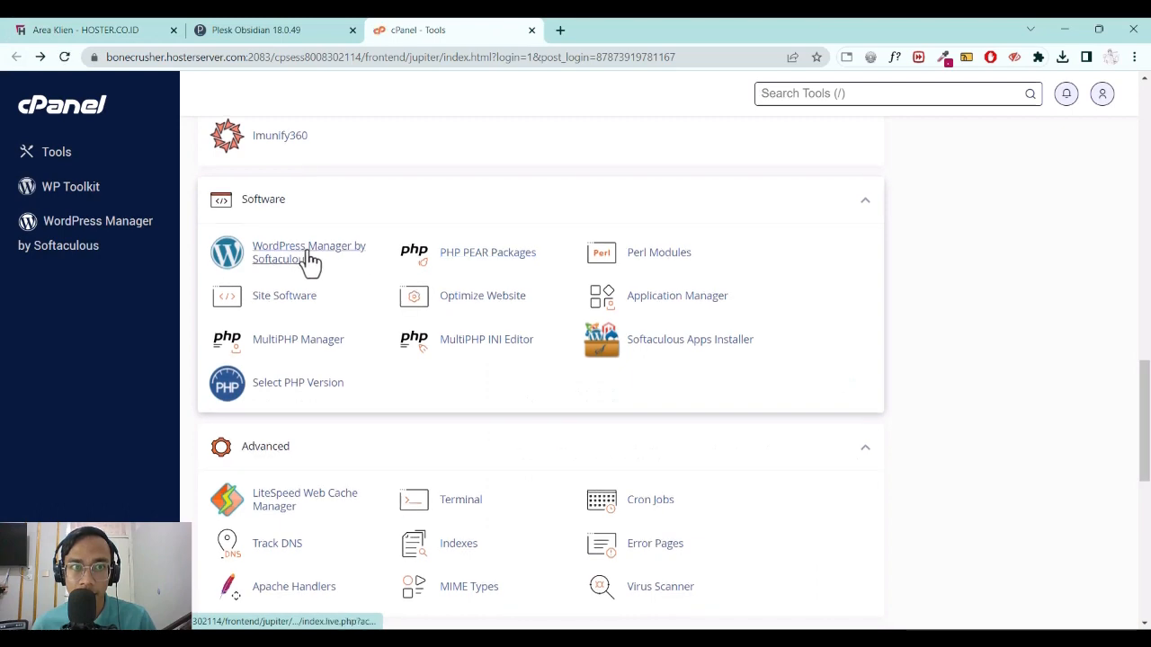
Open WordPress Manager by Softaculous and start a new WordPress installation.
{"action": "left_click", "coordinate": [309, 259]}
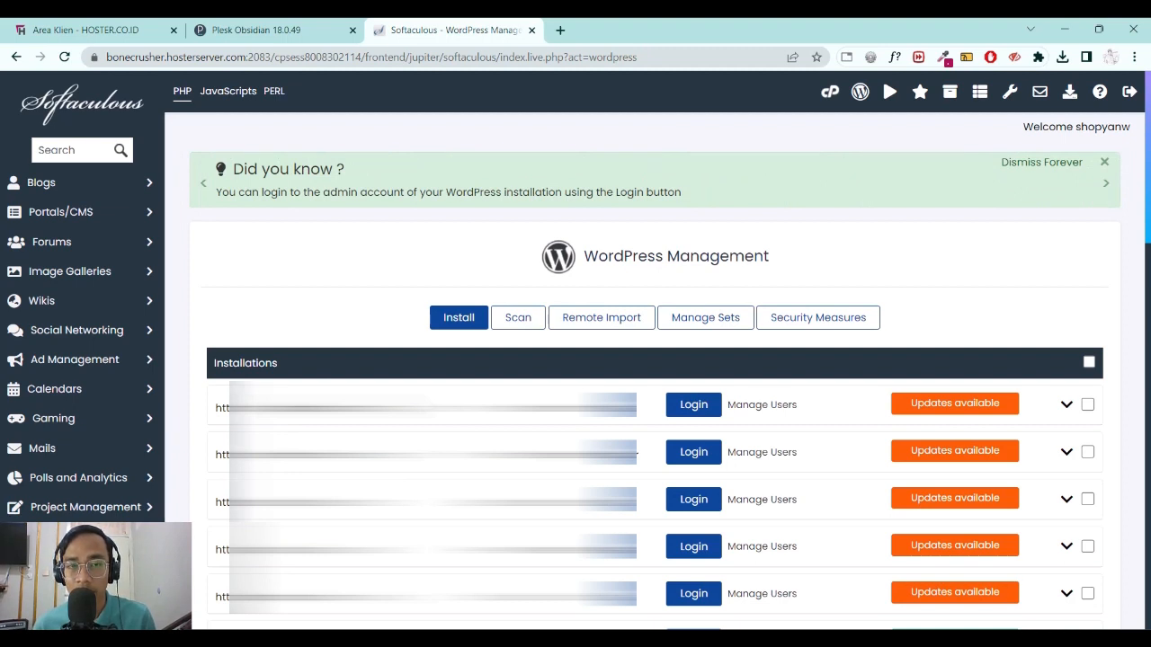
{"action": "left_click", "coordinate": [454, 320]}
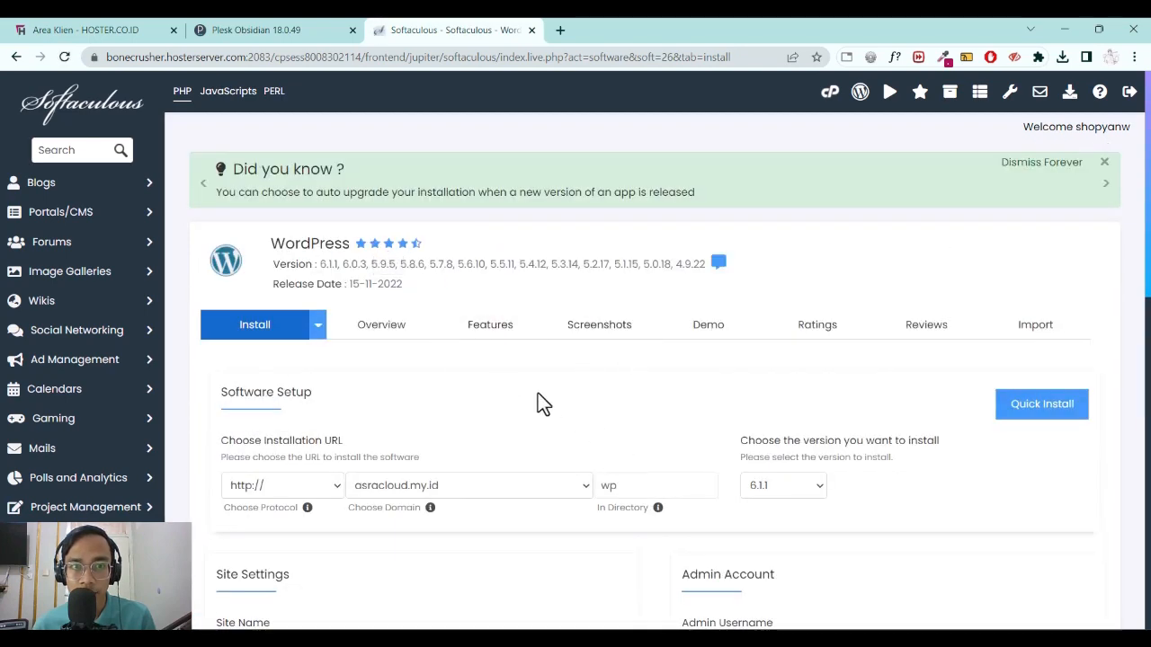
Clear the In Directory field and re-enter 'wp' on the asracloud.my.id install form.
{"action": "scroll", "coordinate": [533, 393], "scroll_direction": "down", "scroll_amount": 3}
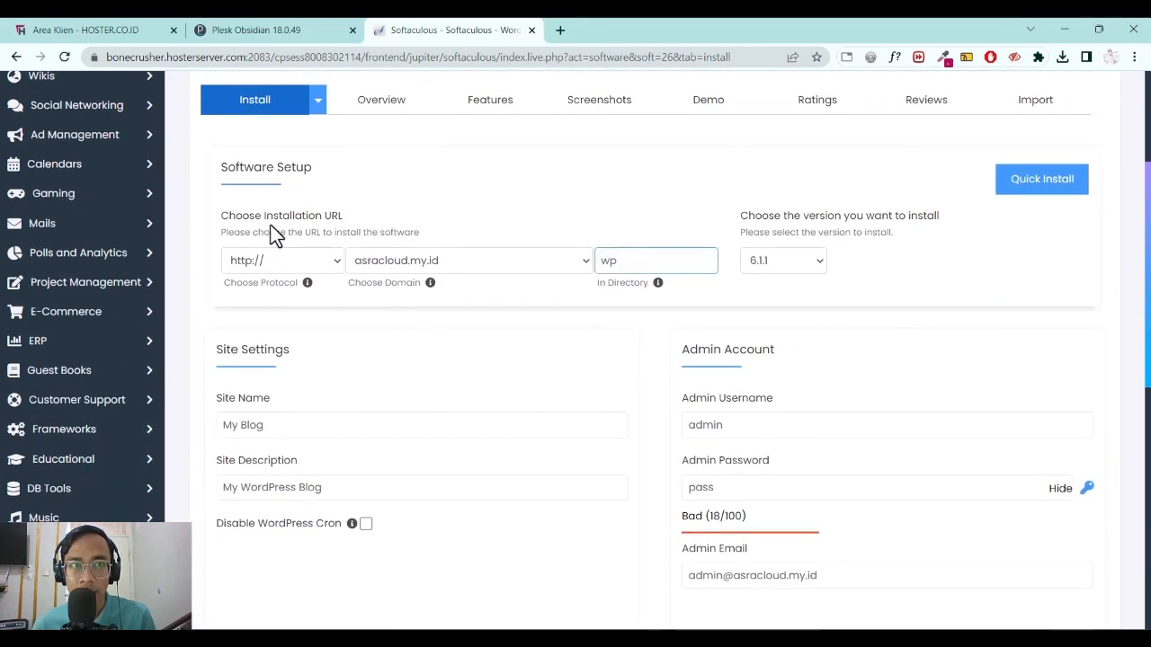
{"action": "left_click", "coordinate": [322, 228]}
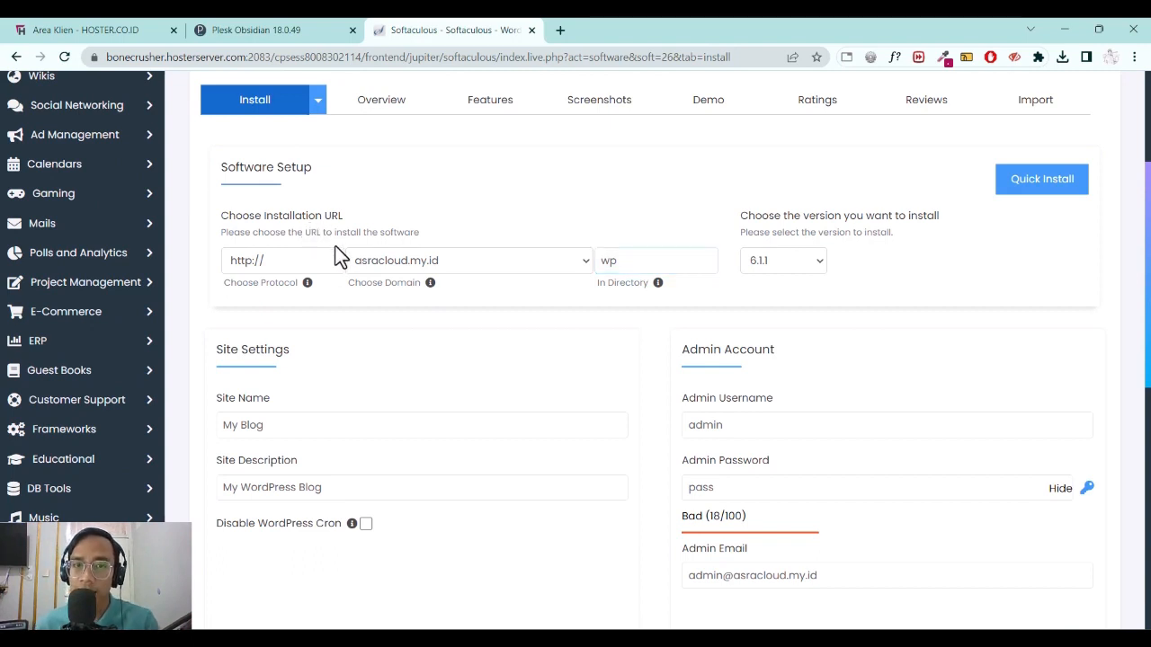
{"action": "left_click", "coordinate": [672, 258]}
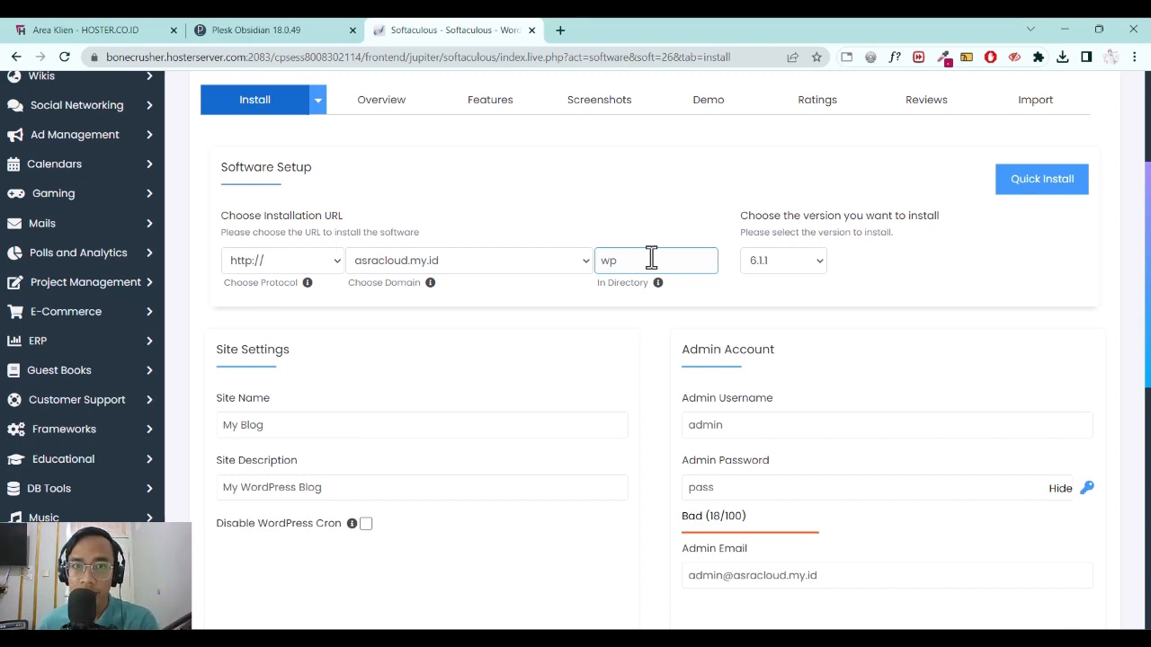
{"action": "double_click", "coordinate": [651, 259]}
{"action": "key", "text": "BackSpace"}
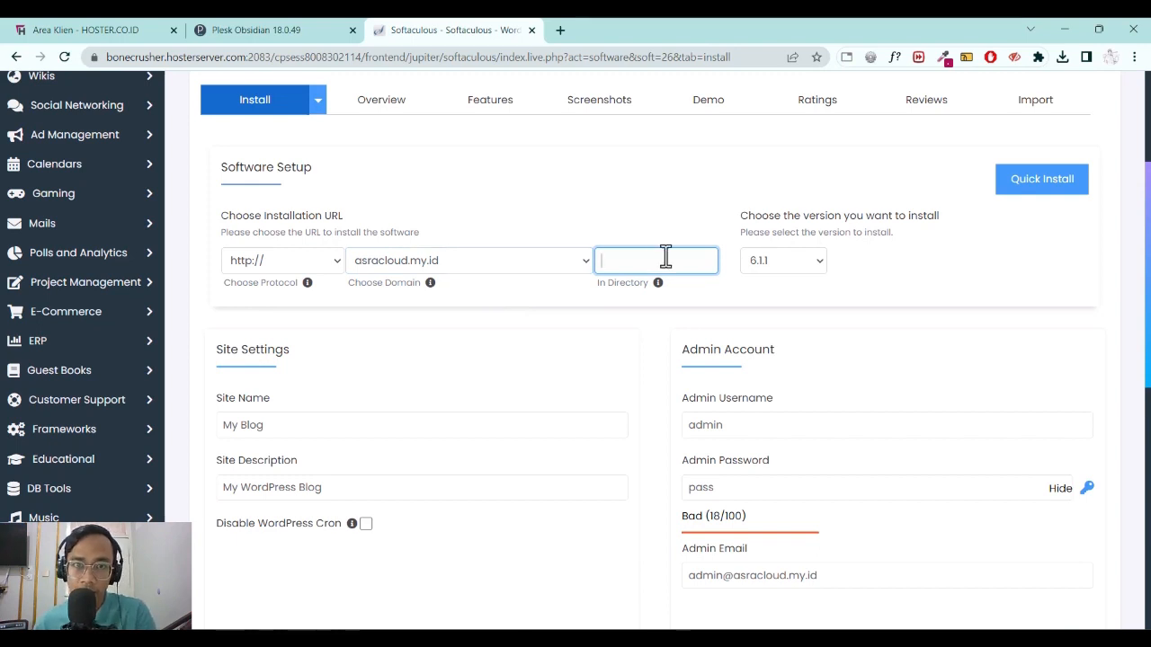
{"action": "type", "text": "wp"}
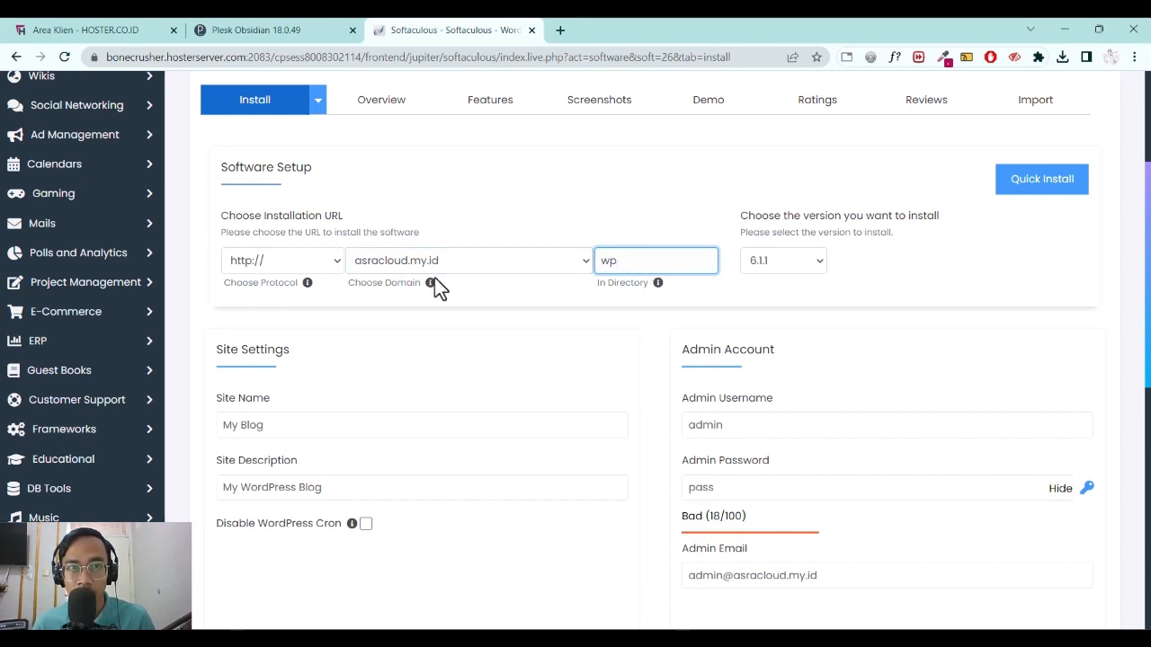
{"action": "mouse_move", "coordinate": [433, 284]}
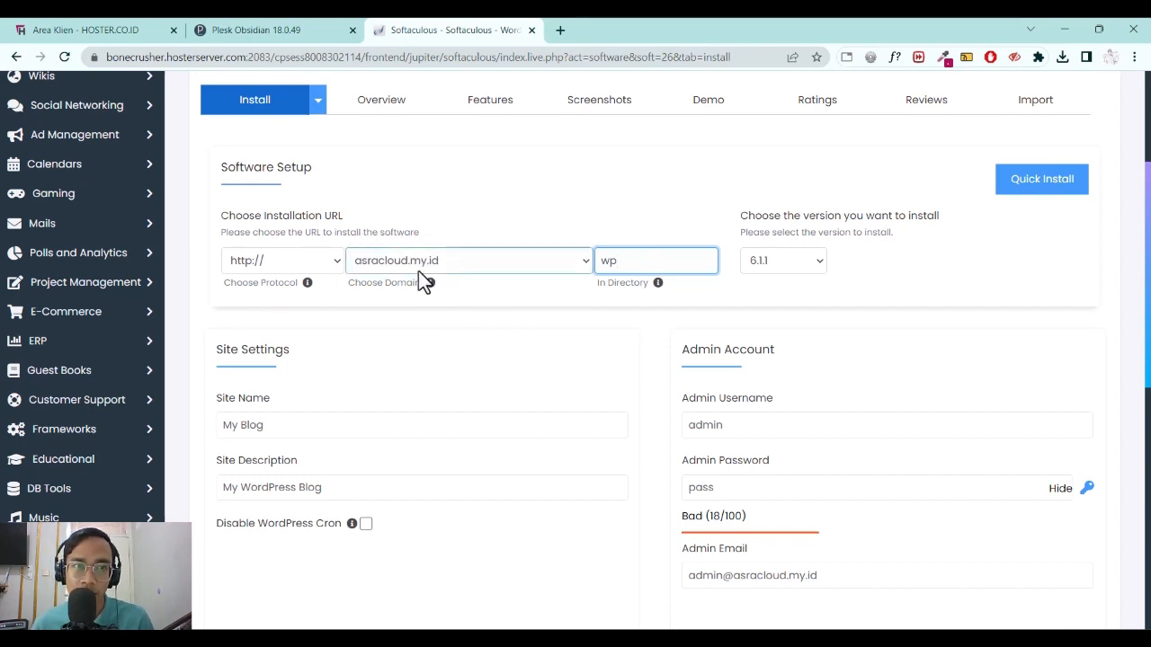
Change the install directory from 'wp' to 'belajarwordpress'.
{"action": "double_click", "coordinate": [636, 260]}
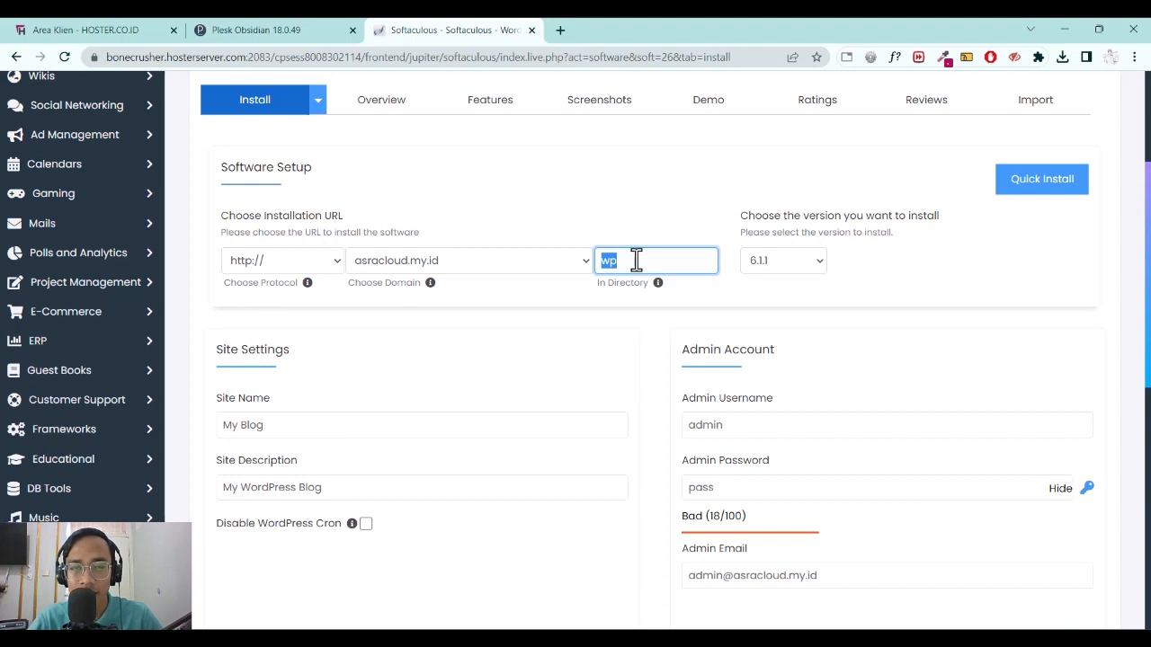
{"action": "left_click", "coordinate": [636, 259]}
{"action": "key", "text": "BackSpace"}
{"action": "key", "text": "BackSpace"}
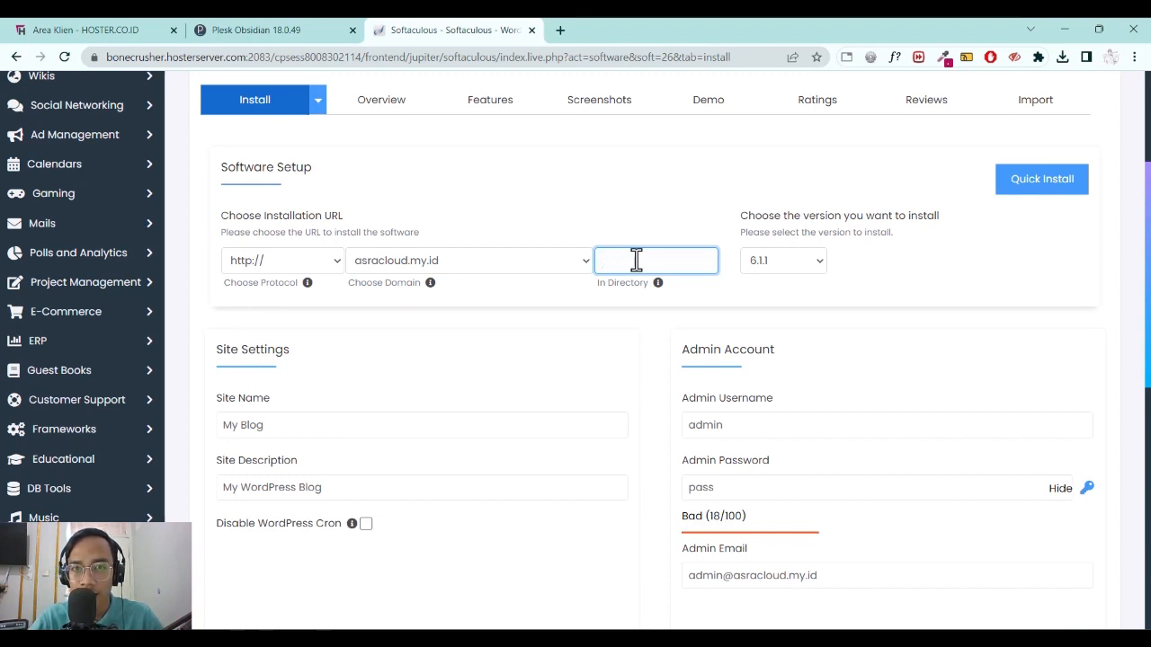
{"action": "type", "text": "belajarwo"}
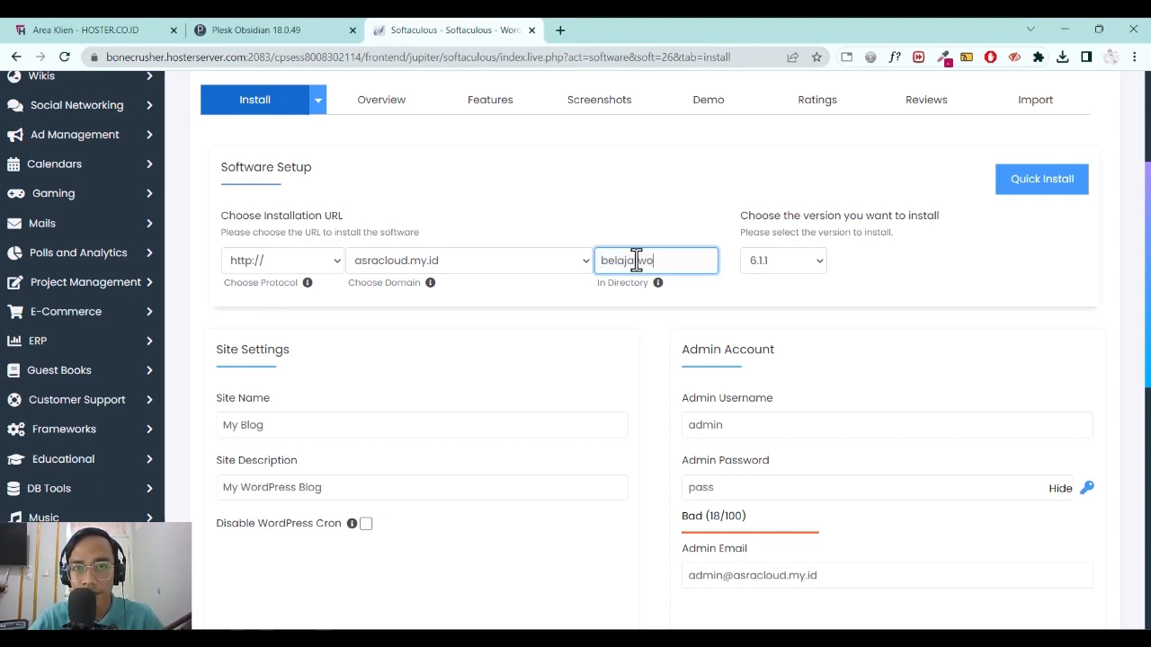
{"action": "type", "text": "rdpress"}
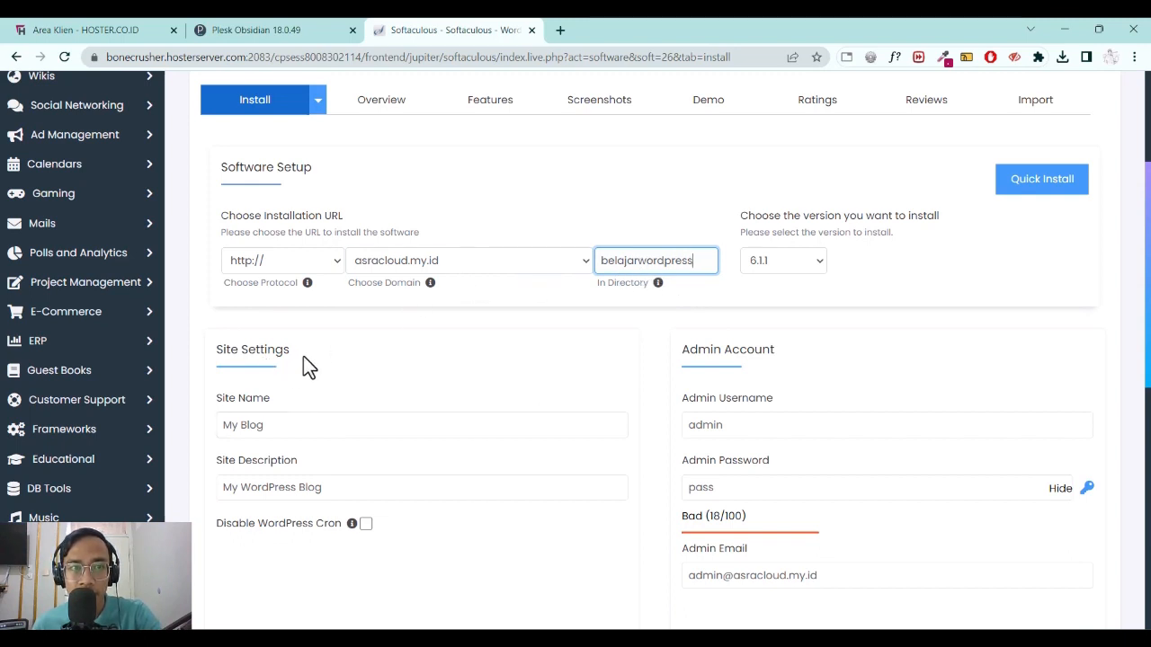
Replace the 'My Blog' site name with 'Belajar Wordpress'.
{"action": "scroll", "coordinate": [303, 356], "scroll_direction": "down", "scroll_amount": 1}
{"action": "triple_click", "coordinate": [278, 355]}
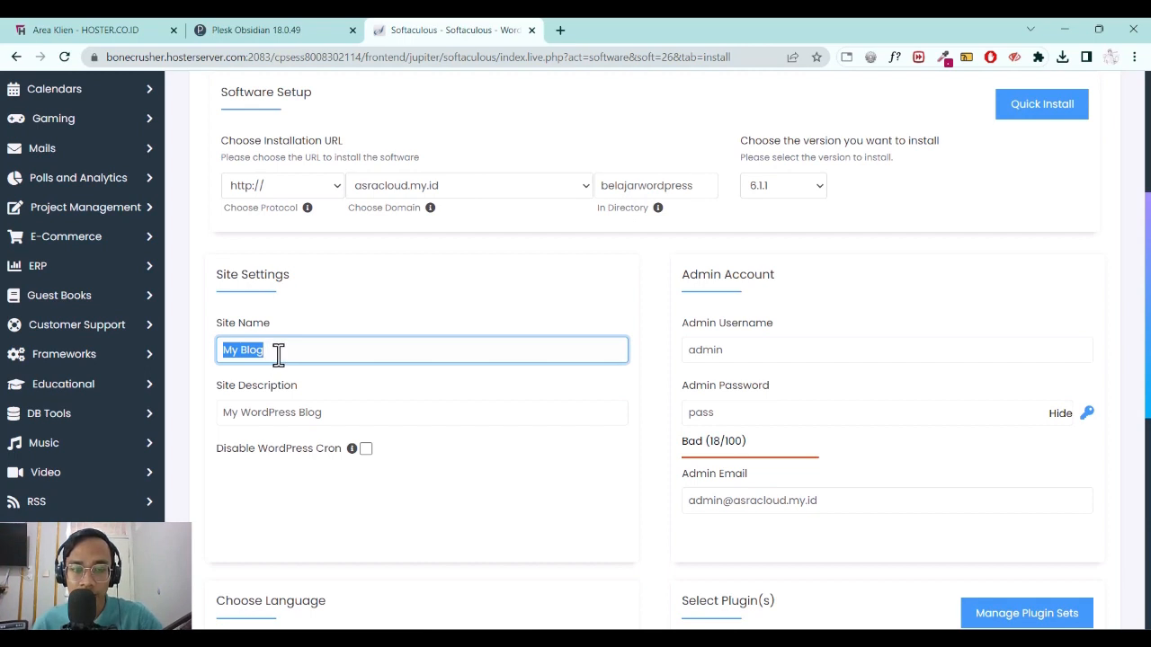
{"action": "type", "text": "Belajar W"}
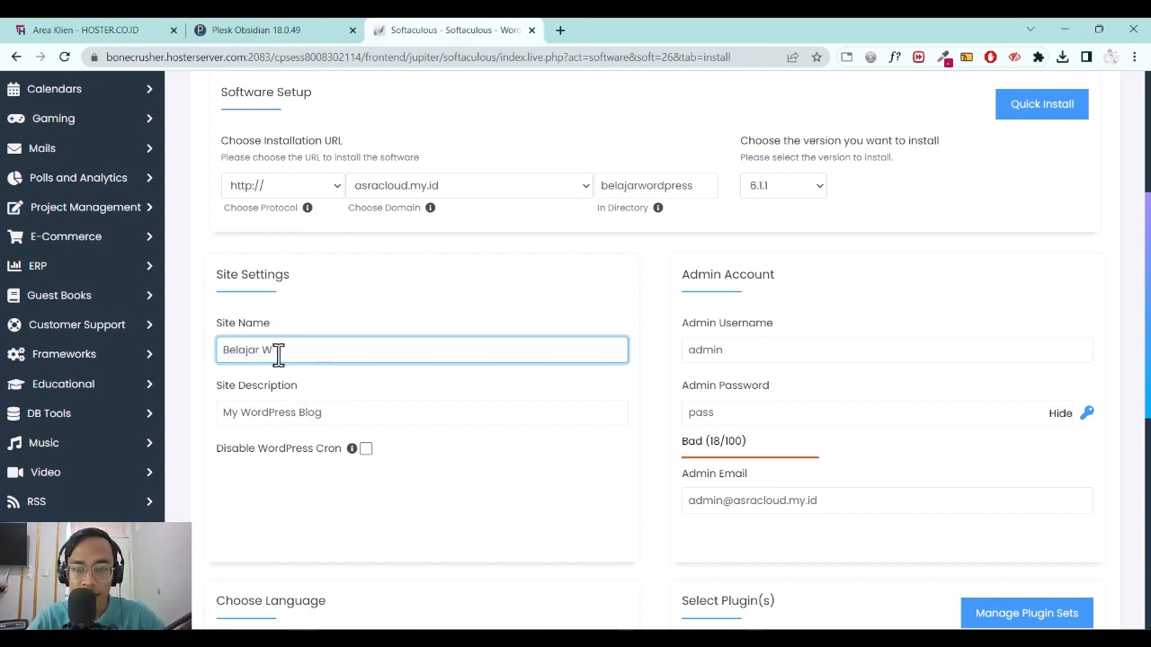
{"action": "type", "text": "ordpress"}
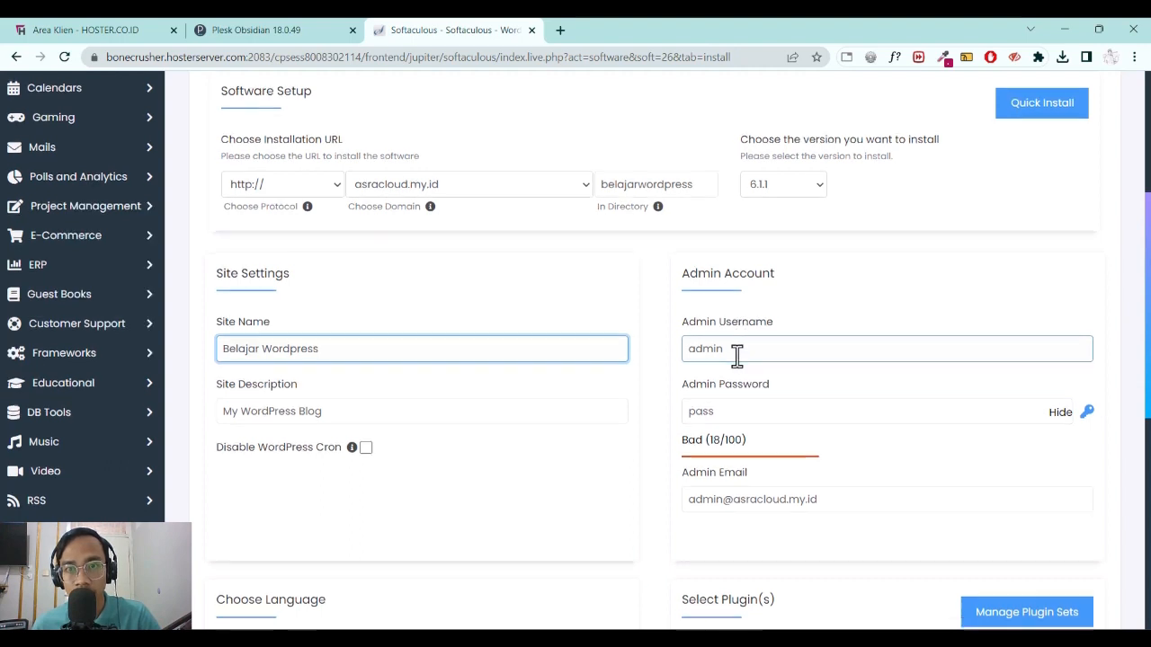
{"action": "scroll", "coordinate": [746, 323], "scroll_direction": "down", "scroll_amount": 2}
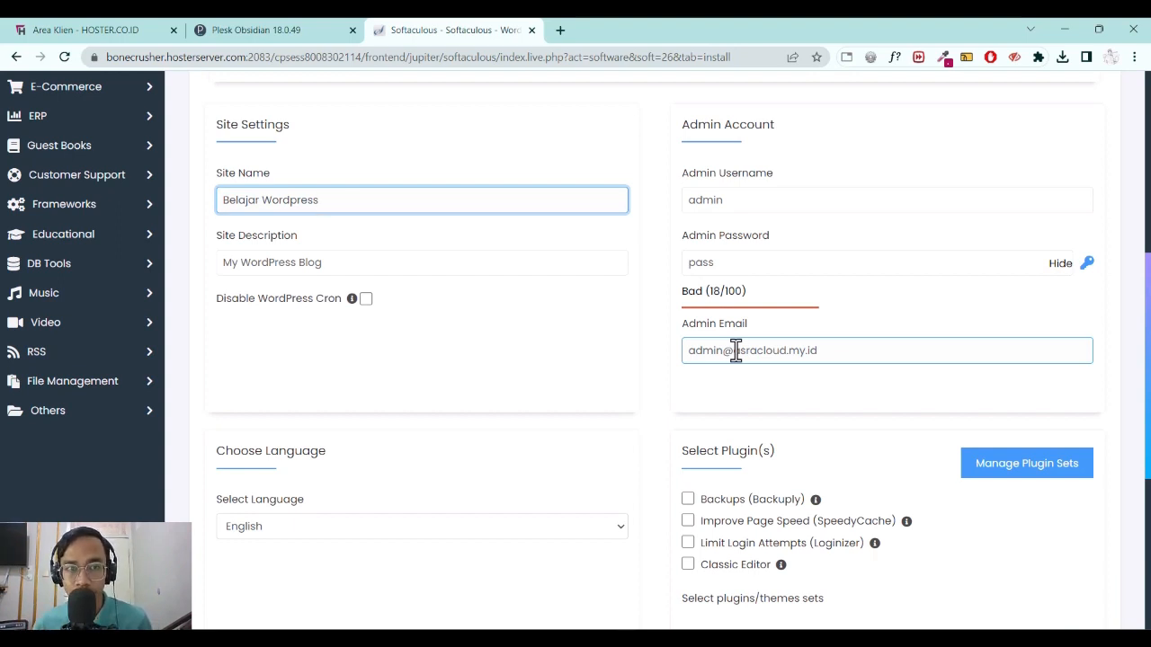
Set the site language to Indonesian, tick Classic Editor, and expand Advanced Options.
{"action": "left_click", "coordinate": [534, 388]}
{"action": "scroll", "coordinate": [539, 388], "scroll_direction": "down", "scroll_amount": 3}
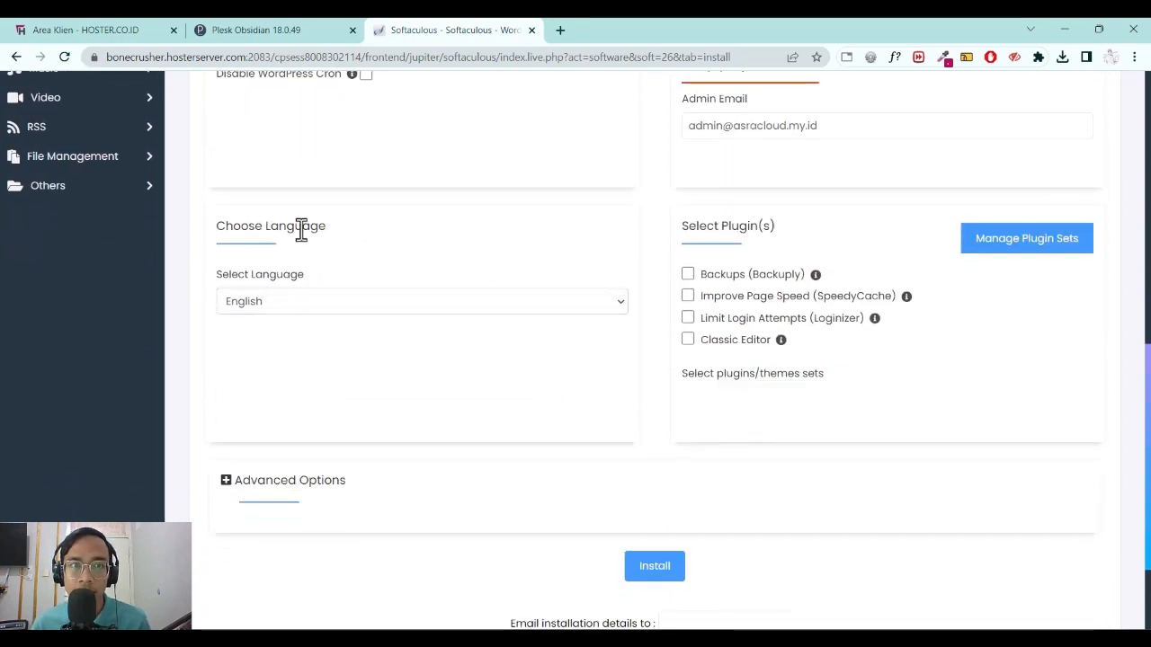
{"action": "left_click", "coordinate": [338, 304]}
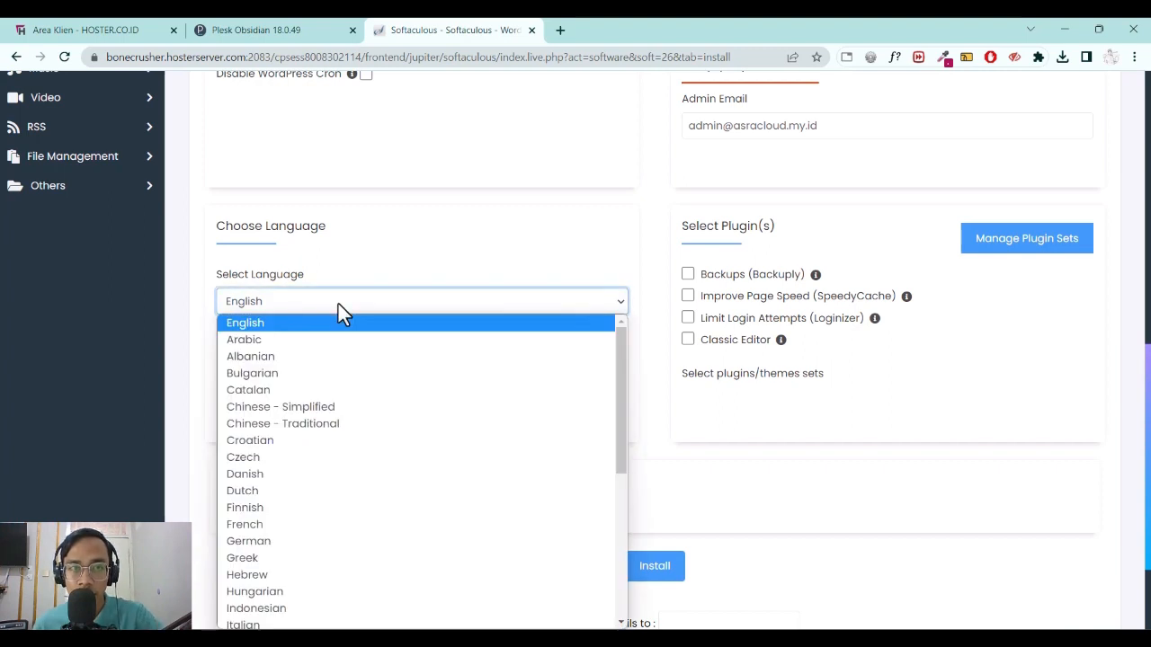
{"action": "key", "text": "i"}
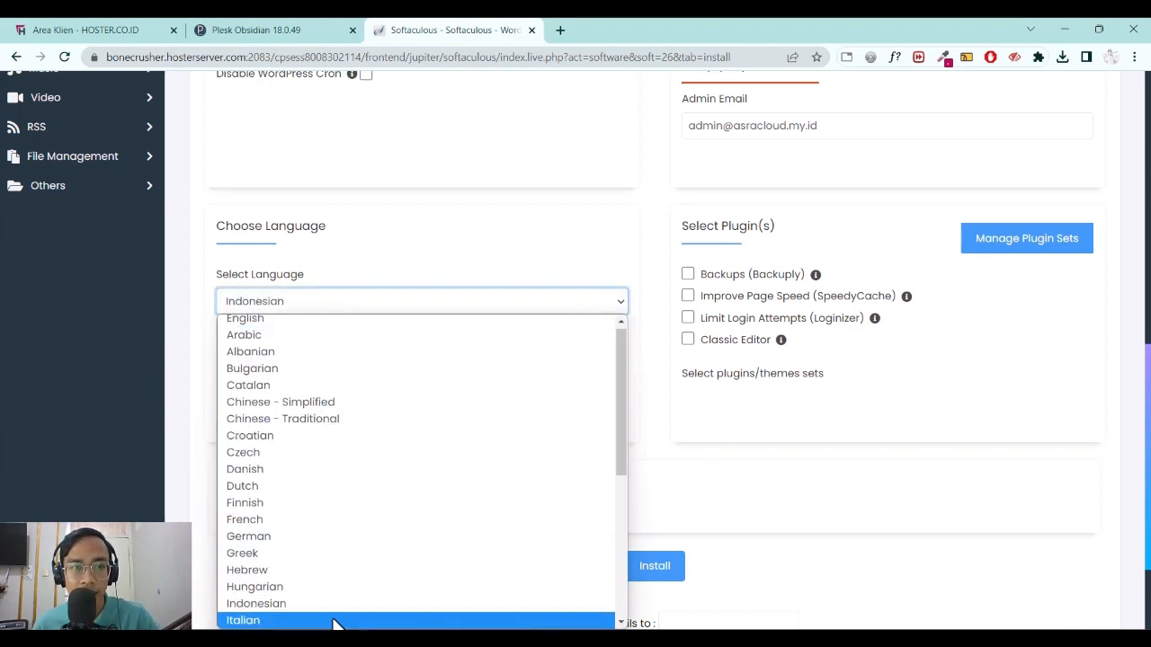
{"action": "left_click", "coordinate": [326, 606]}
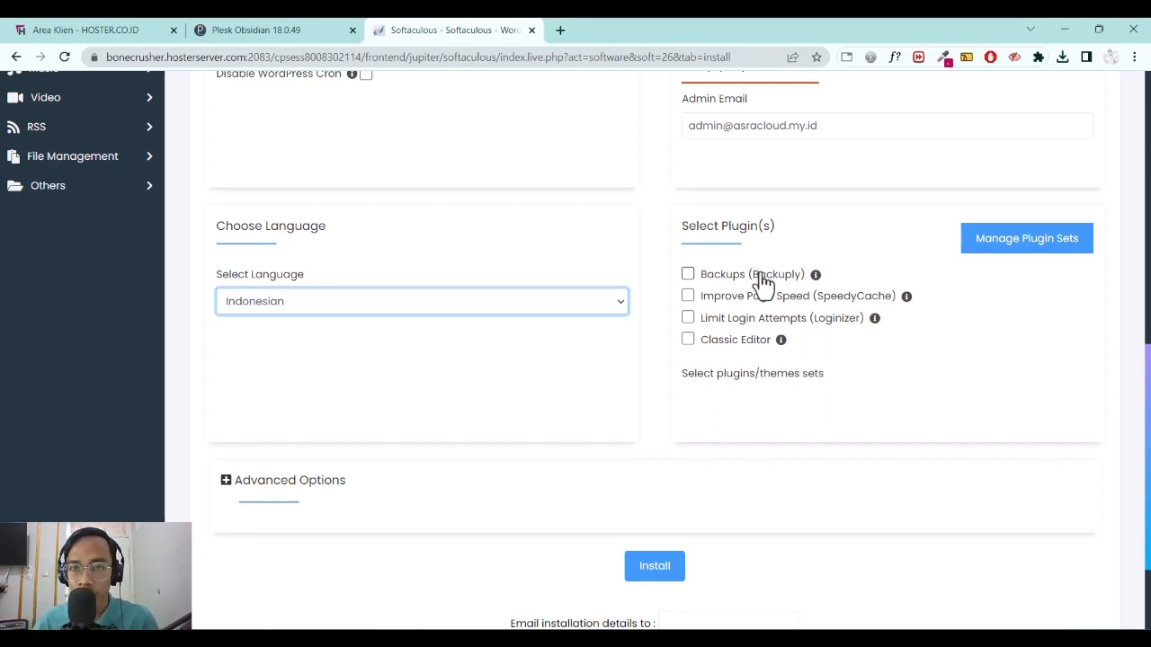
{"action": "left_click", "coordinate": [688, 340]}
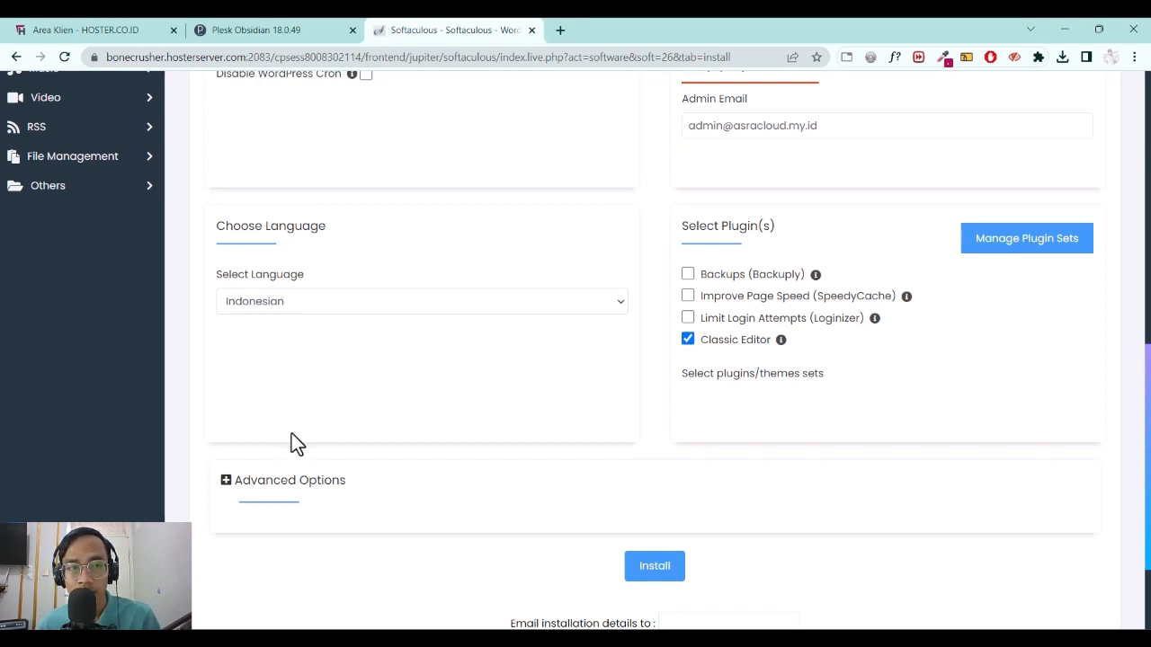
{"action": "left_click", "coordinate": [305, 482]}
{"action": "scroll", "coordinate": [354, 423], "scroll_direction": "down", "scroll_amount": 2}
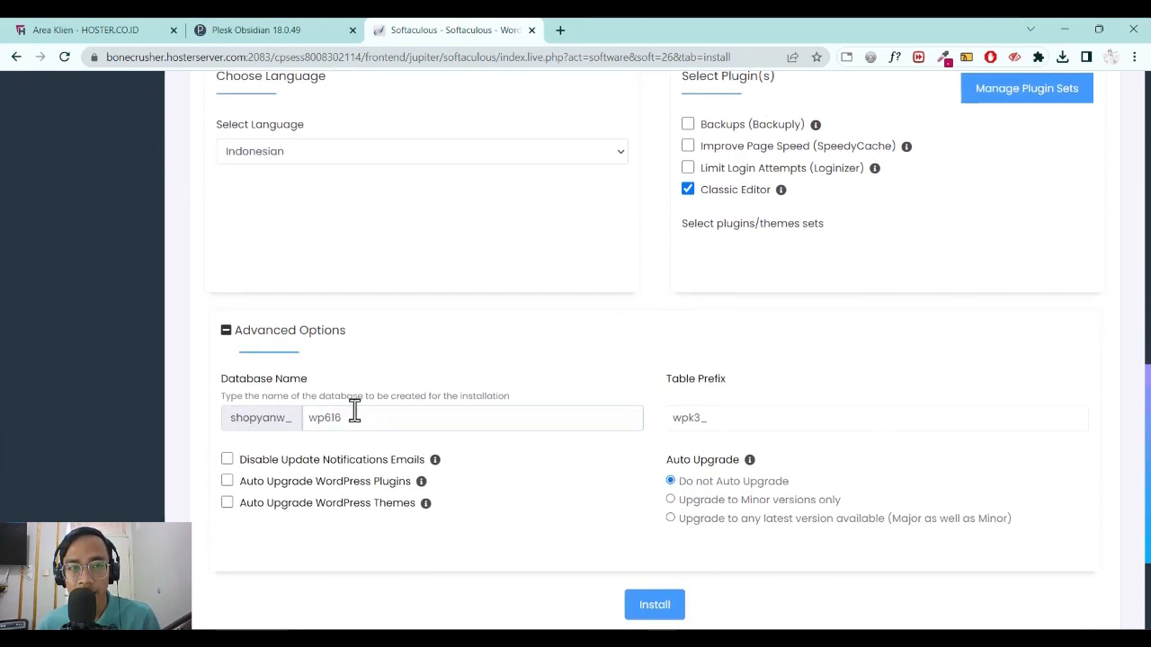
{"action": "left_click", "coordinate": [355, 410]}
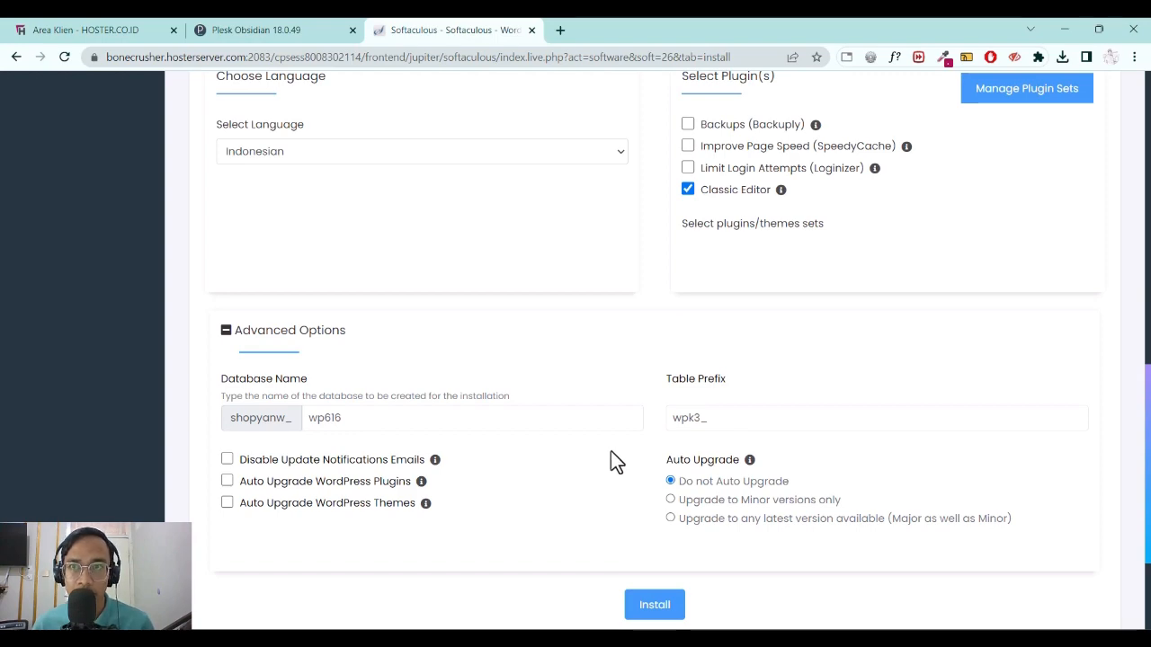
Review the settings and install WordPress into asracloud.my.id/belajarwordpress.
{"action": "scroll", "coordinate": [585, 450], "scroll_direction": "up", "scroll_amount": 15}
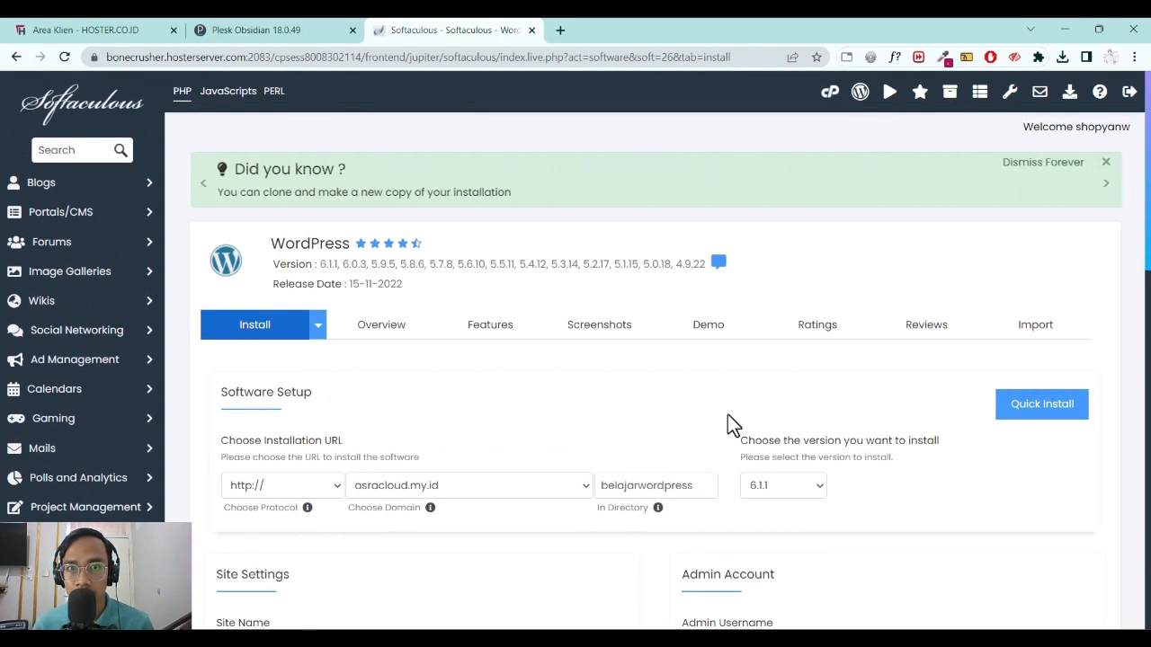
{"action": "scroll", "coordinate": [613, 403], "scroll_direction": "down", "scroll_amount": 7}
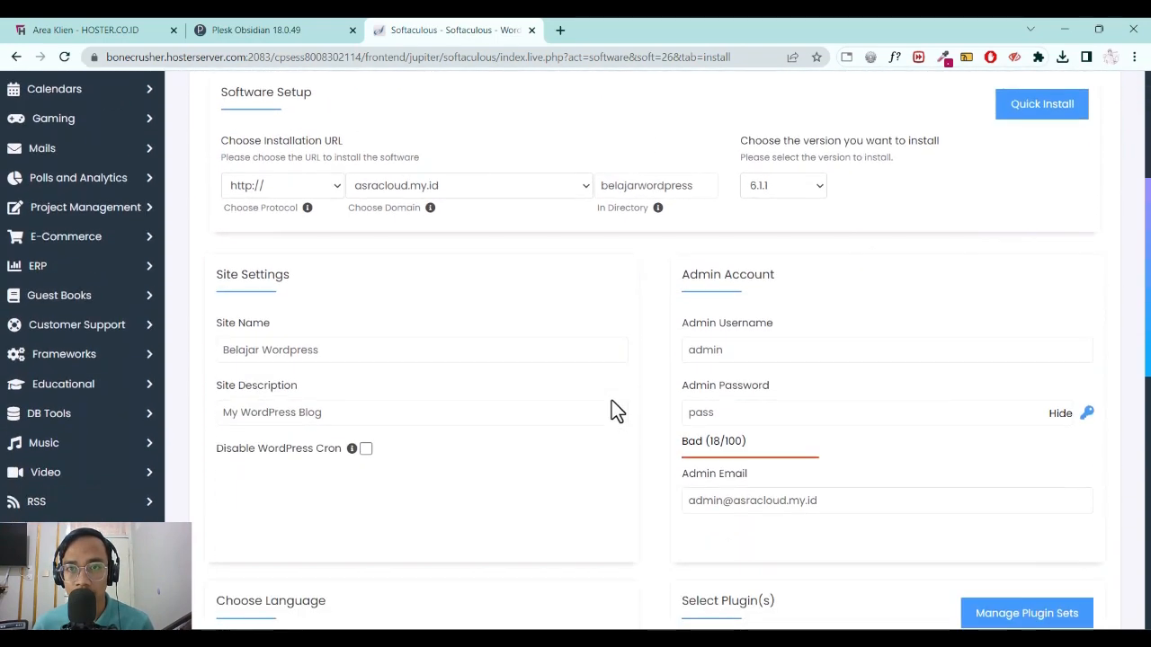
{"action": "scroll", "coordinate": [625, 296], "scroll_direction": "down", "scroll_amount": 3}
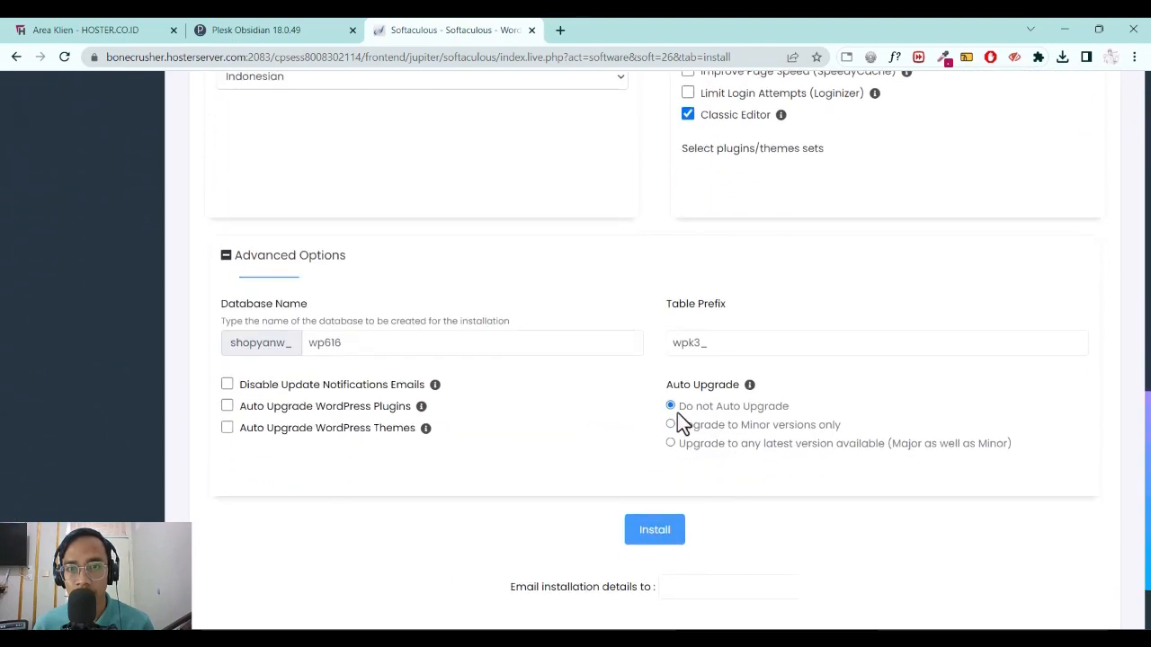
{"action": "left_click", "coordinate": [656, 534]}
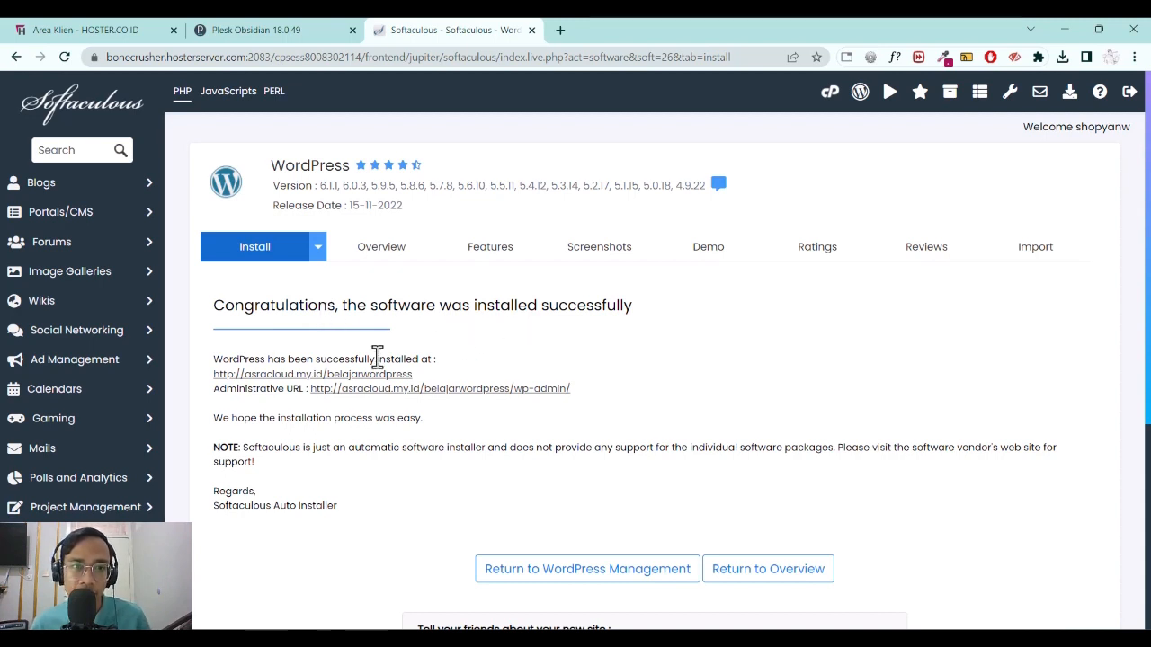
Open the Administrative URL in a new tab, landing on the 'Site is not secure' warning.
{"action": "left_click_drag", "start_coordinate": [239, 360], "coordinate": [434, 363]}
{"action": "left_click", "coordinate": [456, 368]}
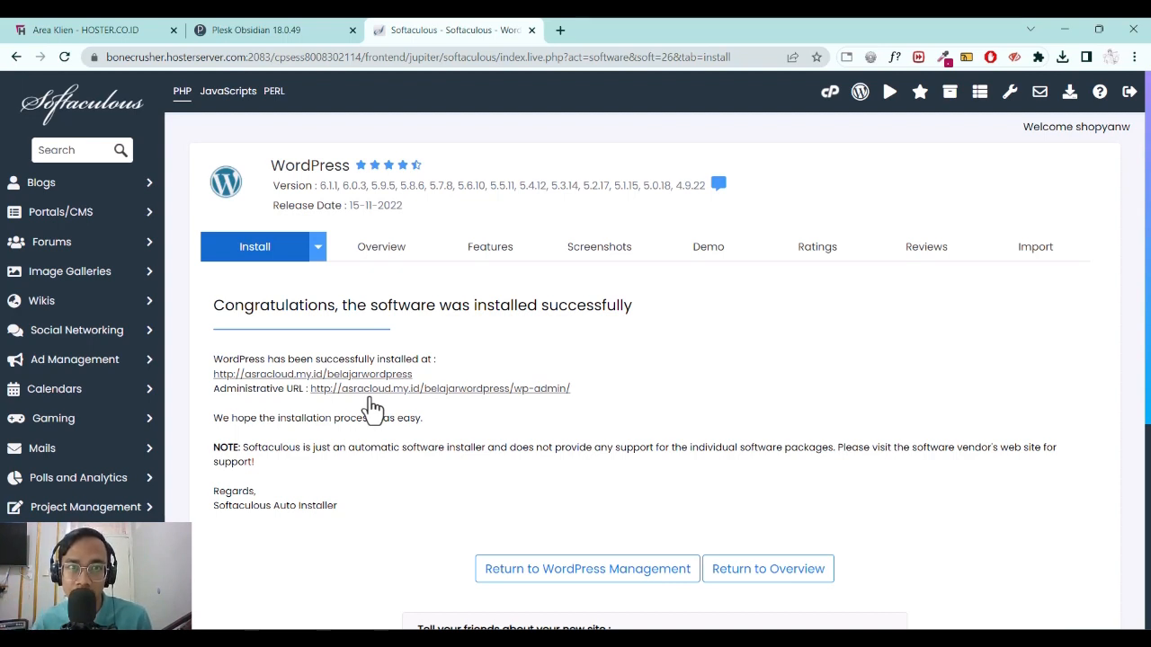
{"action": "middle_click", "coordinate": [353, 390]}
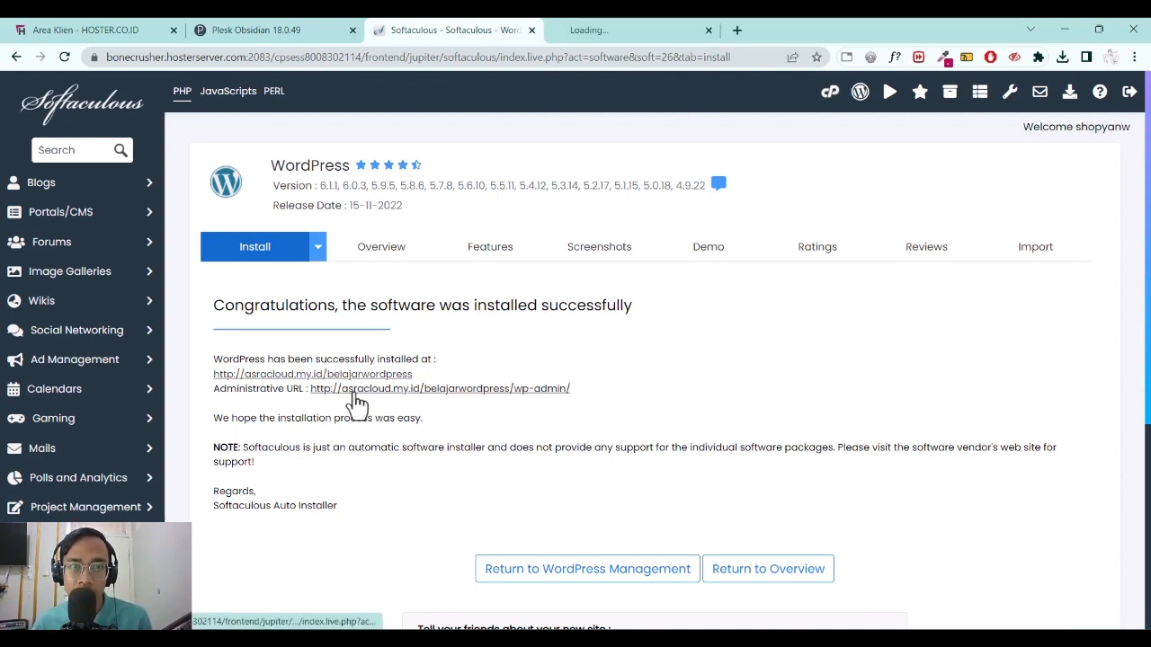
{"action": "left_click", "coordinate": [614, 25]}
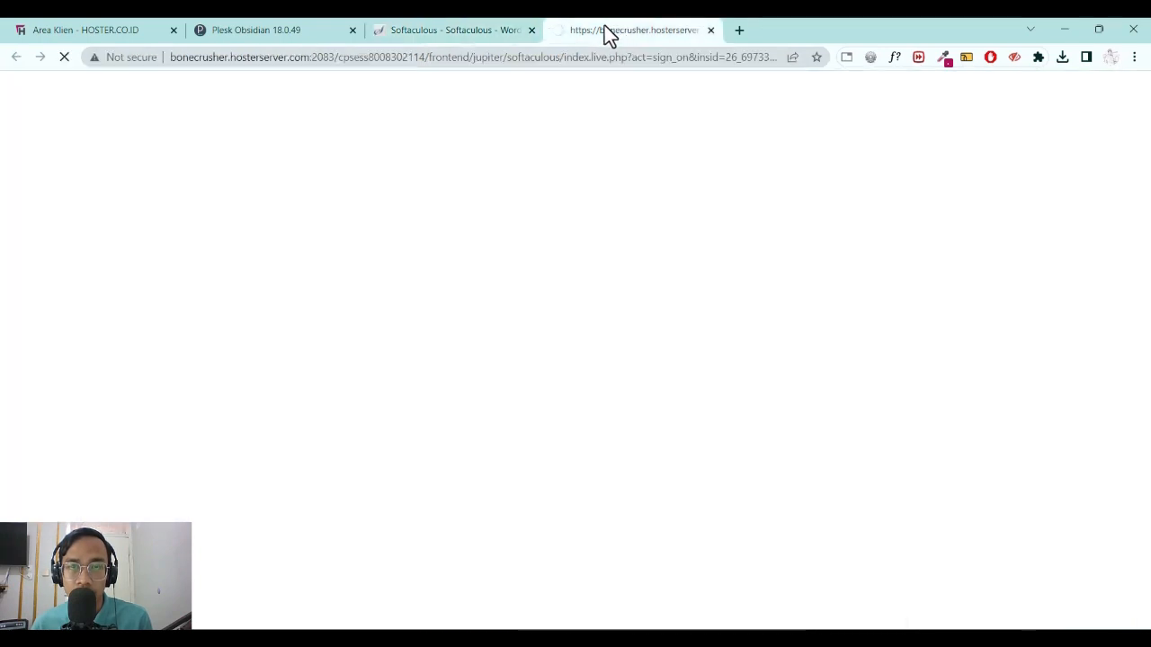
{"action": "left_click", "coordinate": [418, 32]}
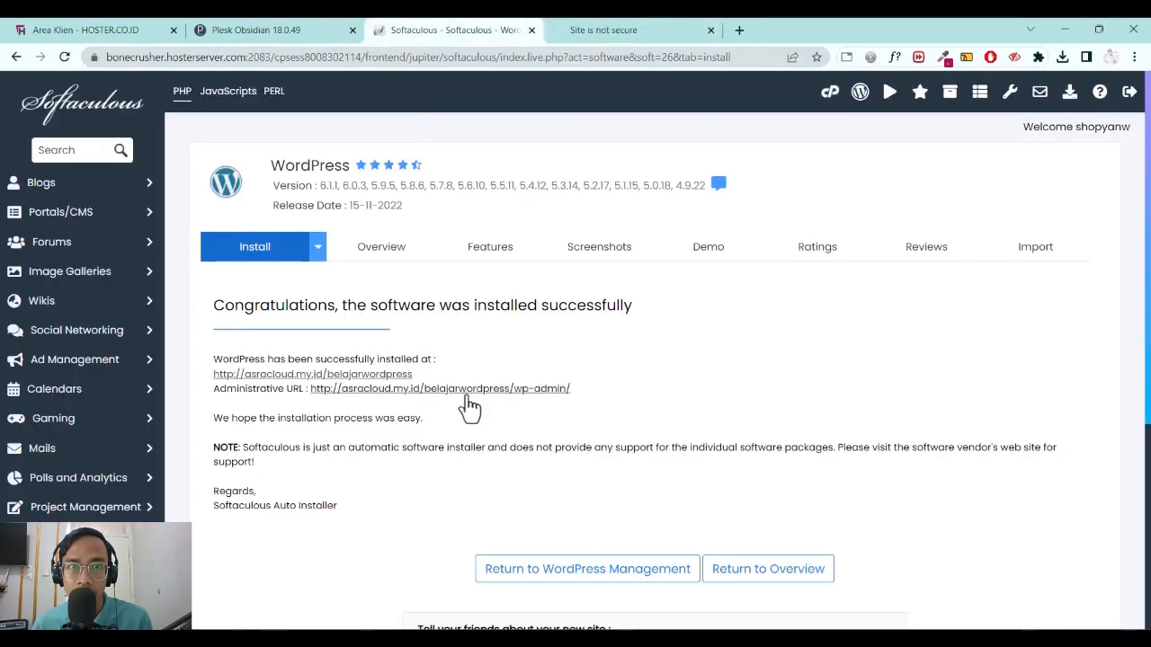
{"action": "left_click", "coordinate": [616, 28]}
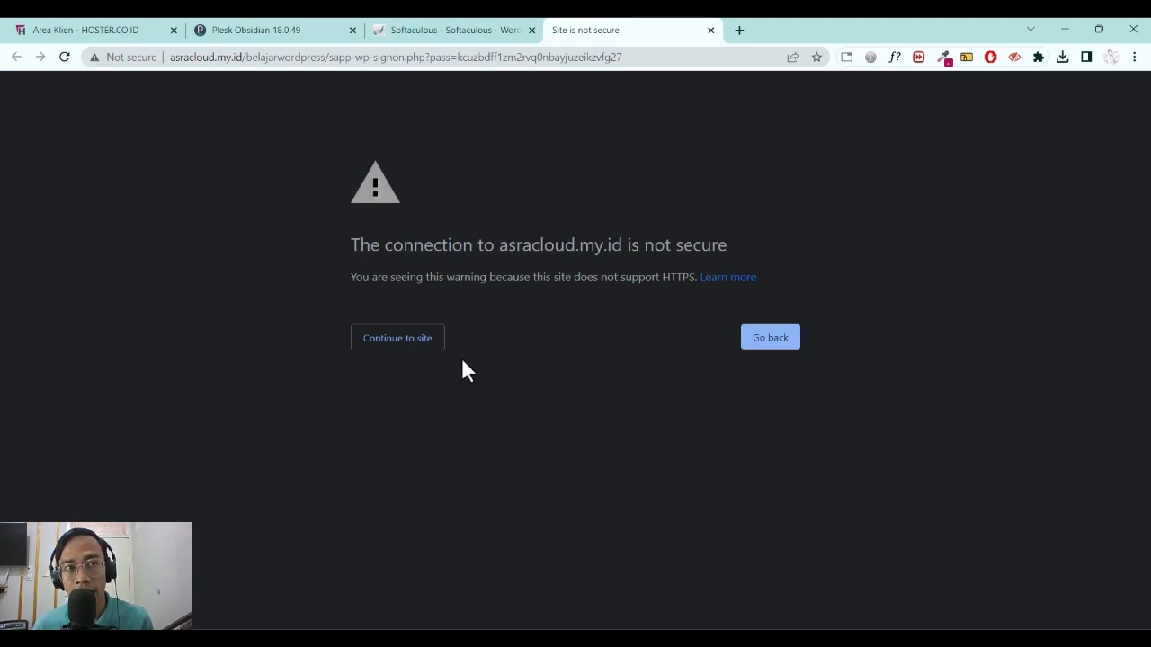
Continue past the warning, find the 'Situs Tidak Ditemukan' page, and close that tab.
{"action": "left_click", "coordinate": [392, 347]}
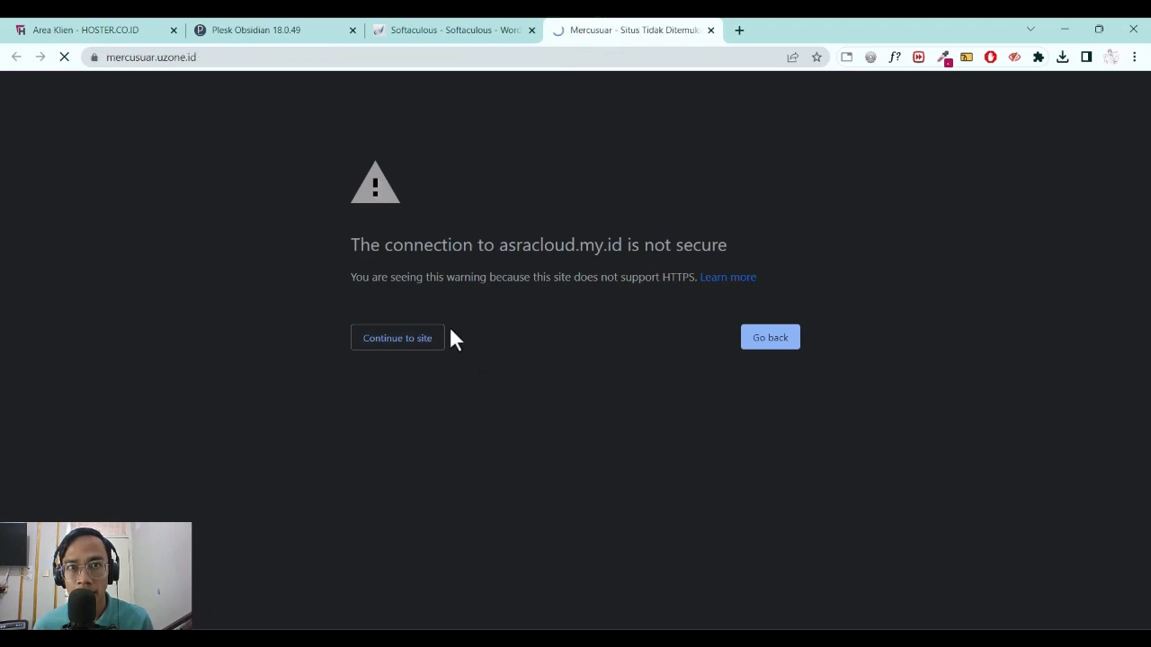
{"action": "left_click", "coordinate": [463, 28]}
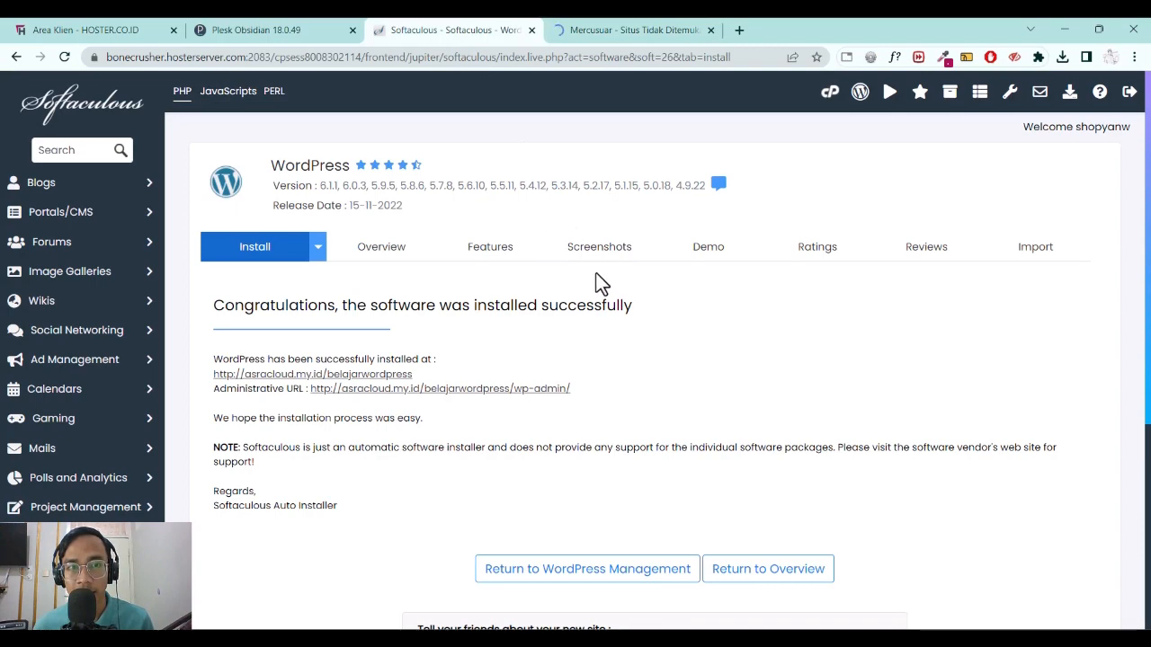
{"action": "left_click", "coordinate": [650, 32]}
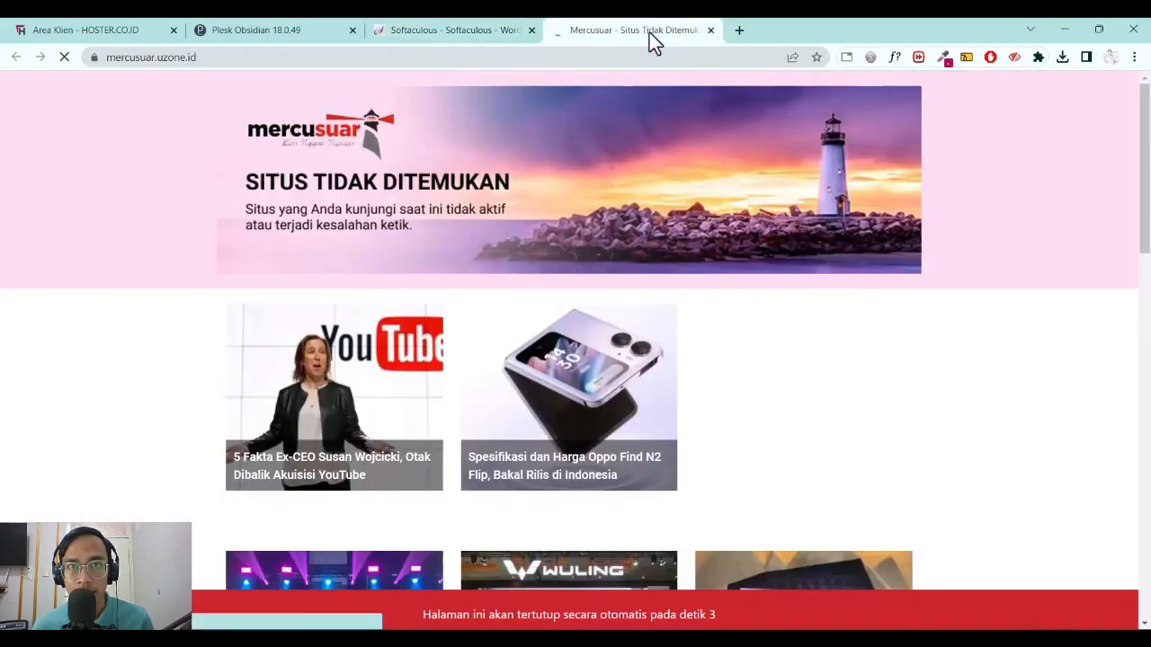
{"action": "left_click", "coordinate": [710, 30]}
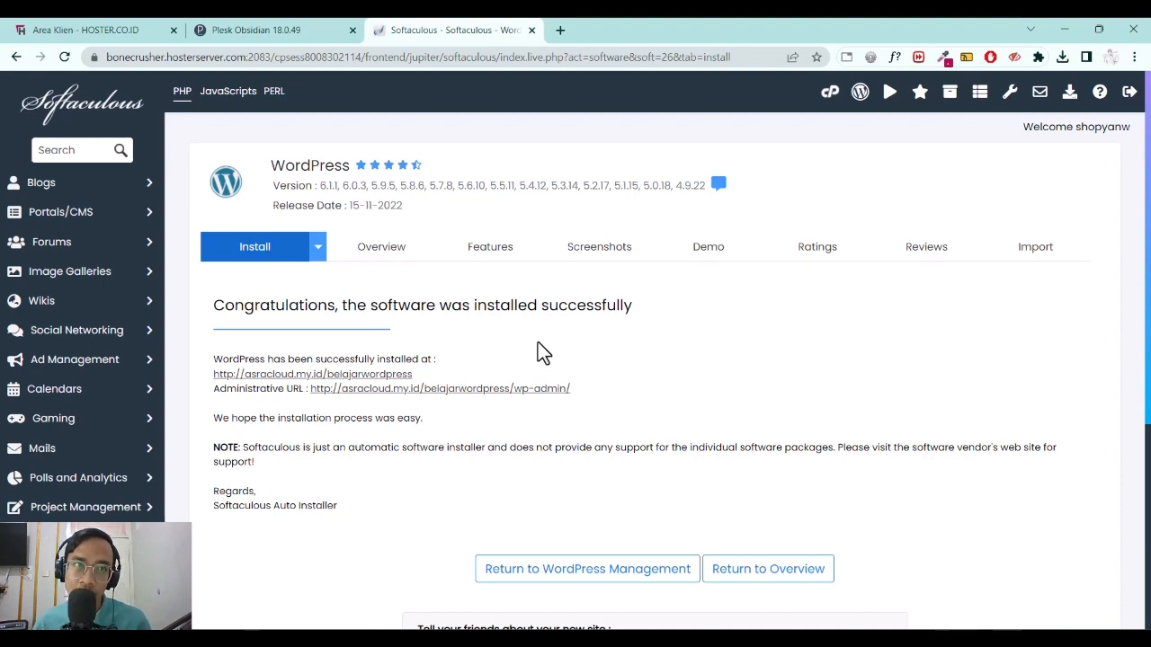
In Plesk, discard the pending install form and start a new WordPress installation from WP Toolkit.
{"action": "left_click", "coordinate": [301, 43]}
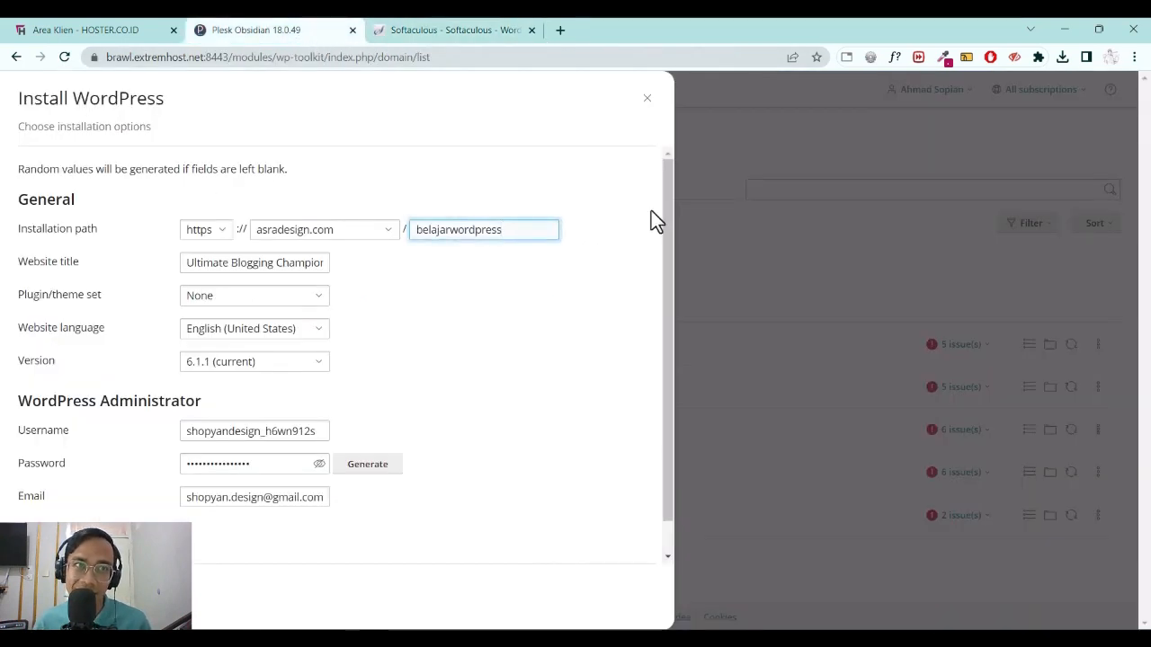
{"action": "left_click", "coordinate": [842, 146]}
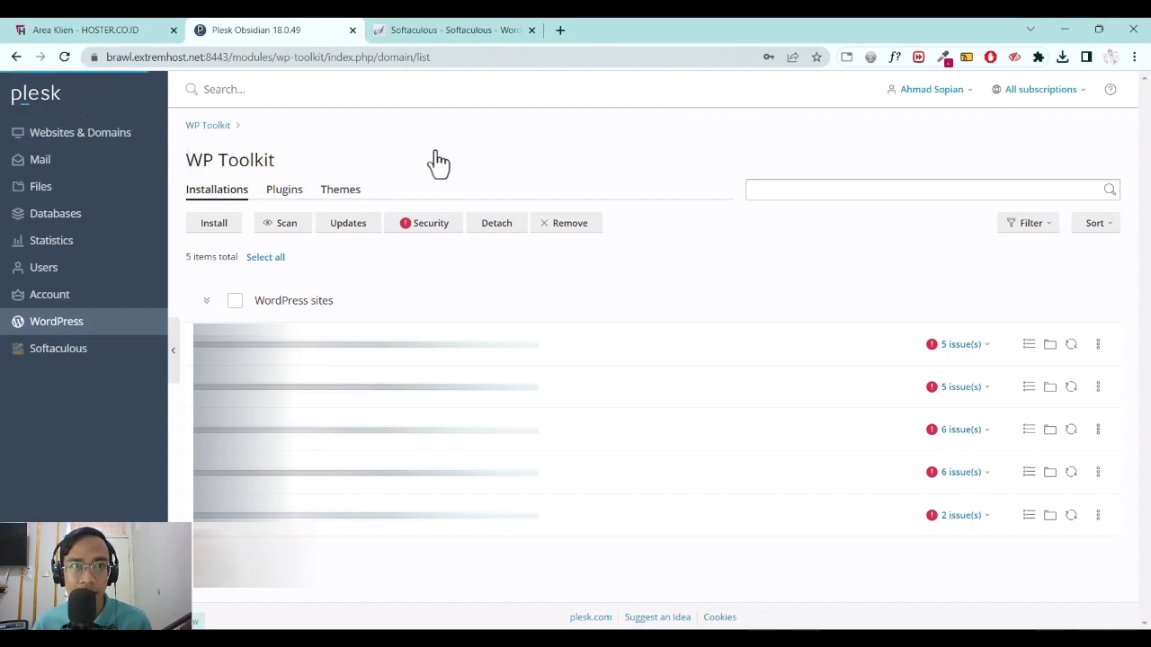
{"action": "left_click", "coordinate": [126, 132]}
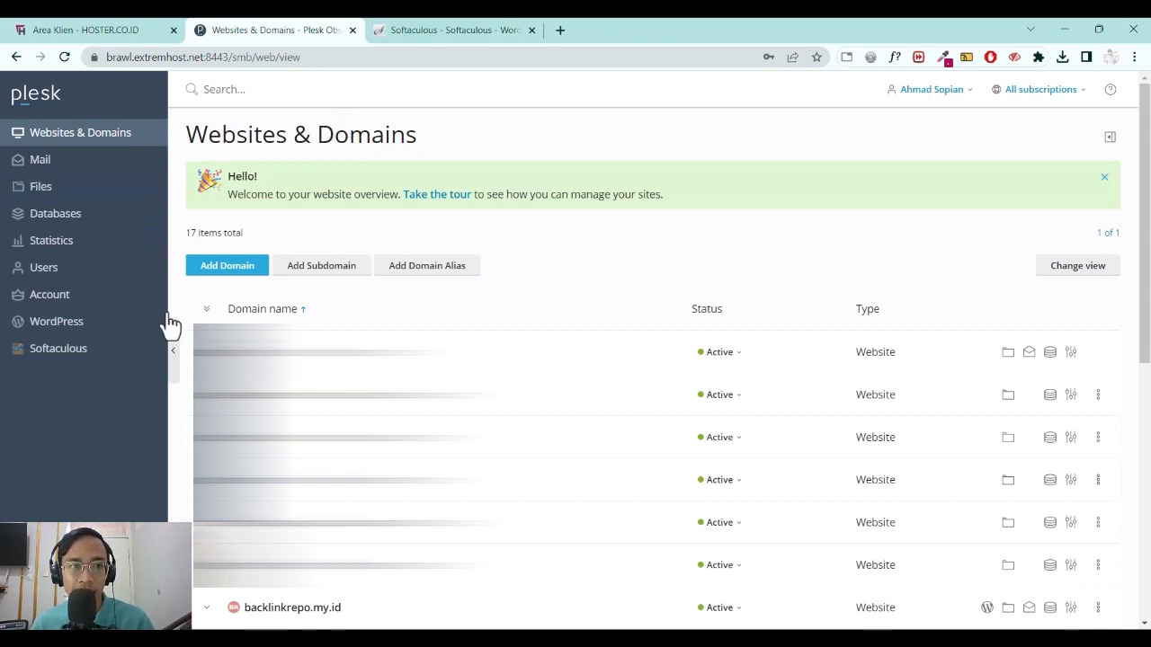
{"action": "left_click", "coordinate": [73, 331]}
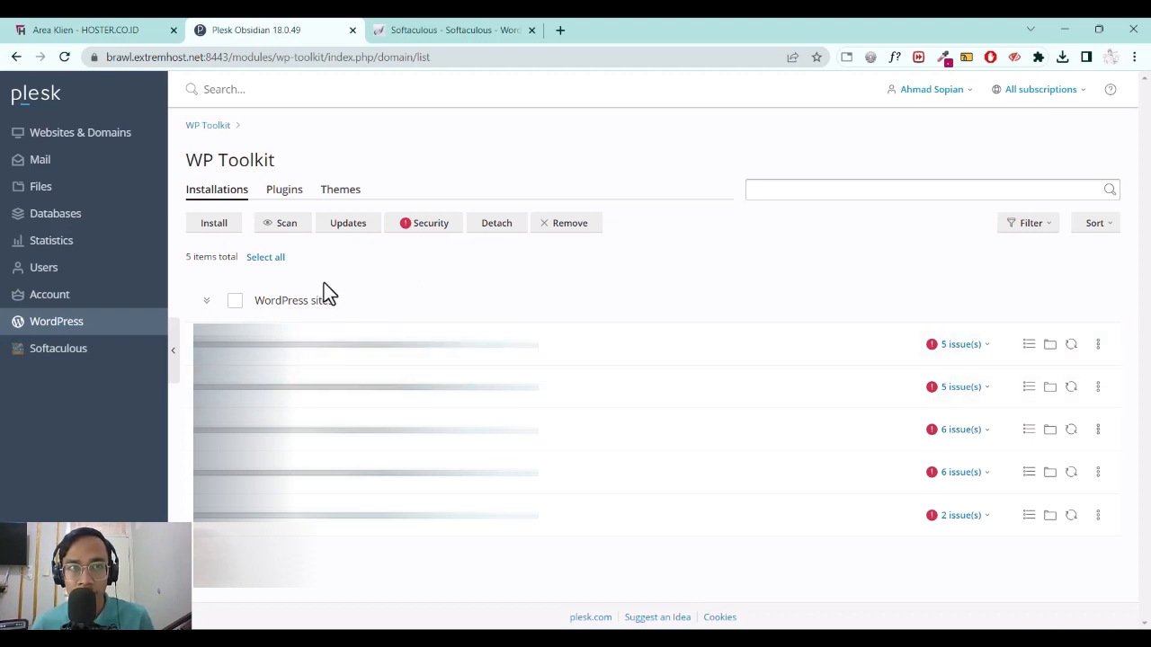
{"action": "left_click", "coordinate": [213, 232]}
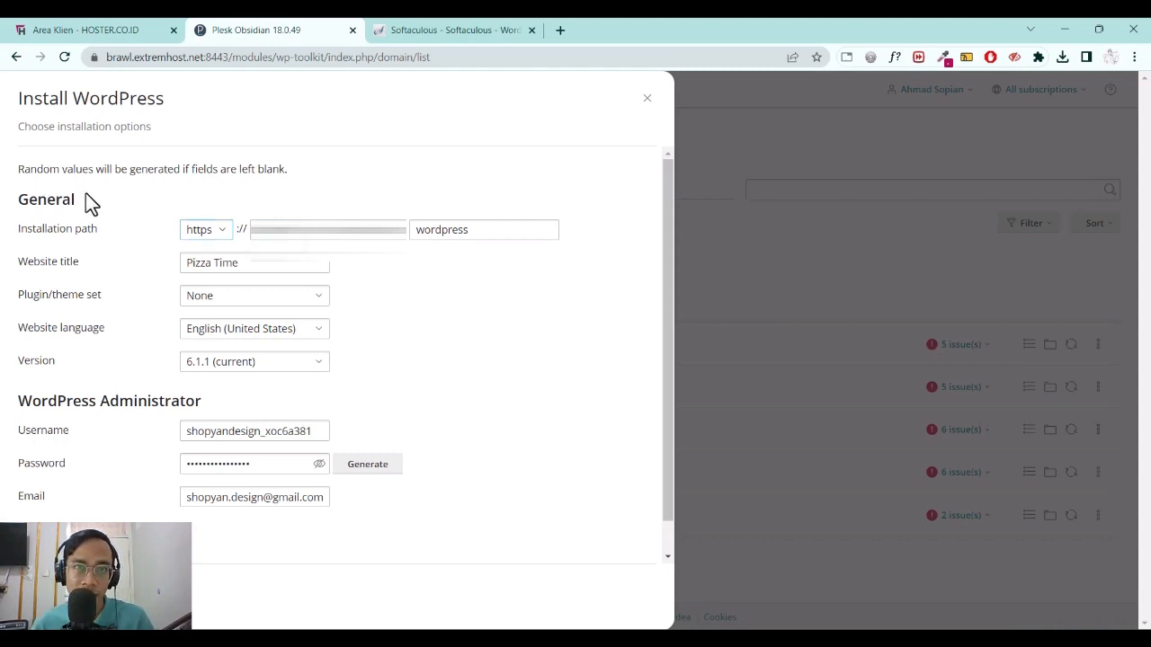
Target asradesign.com as the installation domain and delete the default 'wordpress' directory name.
{"action": "left_click", "coordinate": [209, 234]}
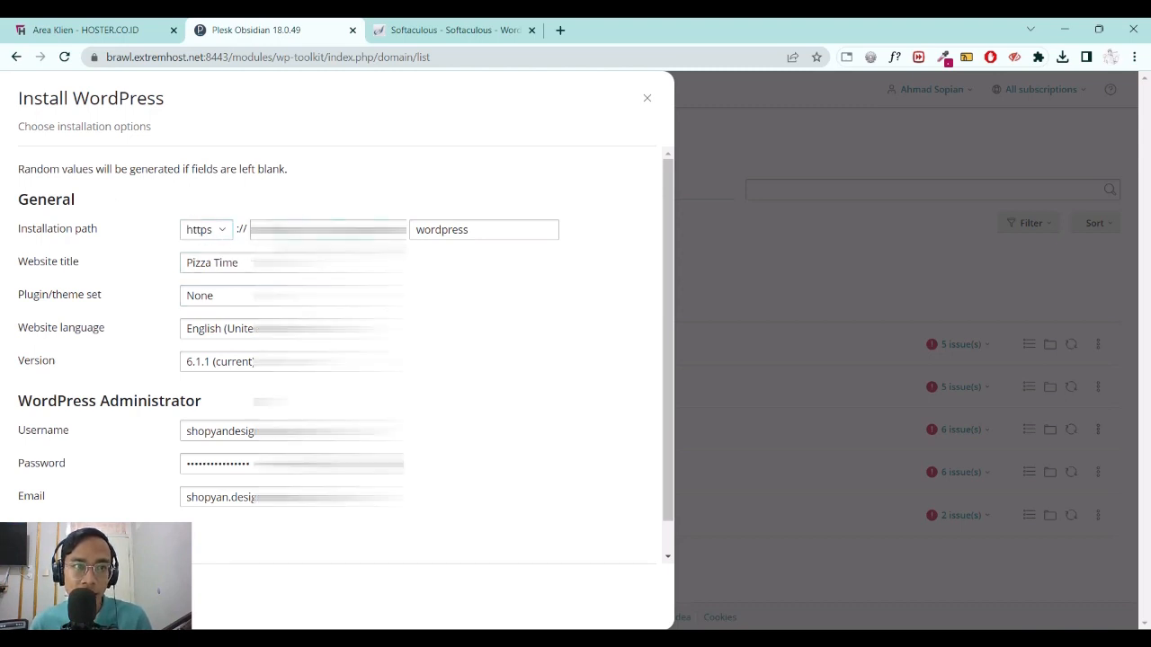
{"action": "left_click", "coordinate": [328, 229]}
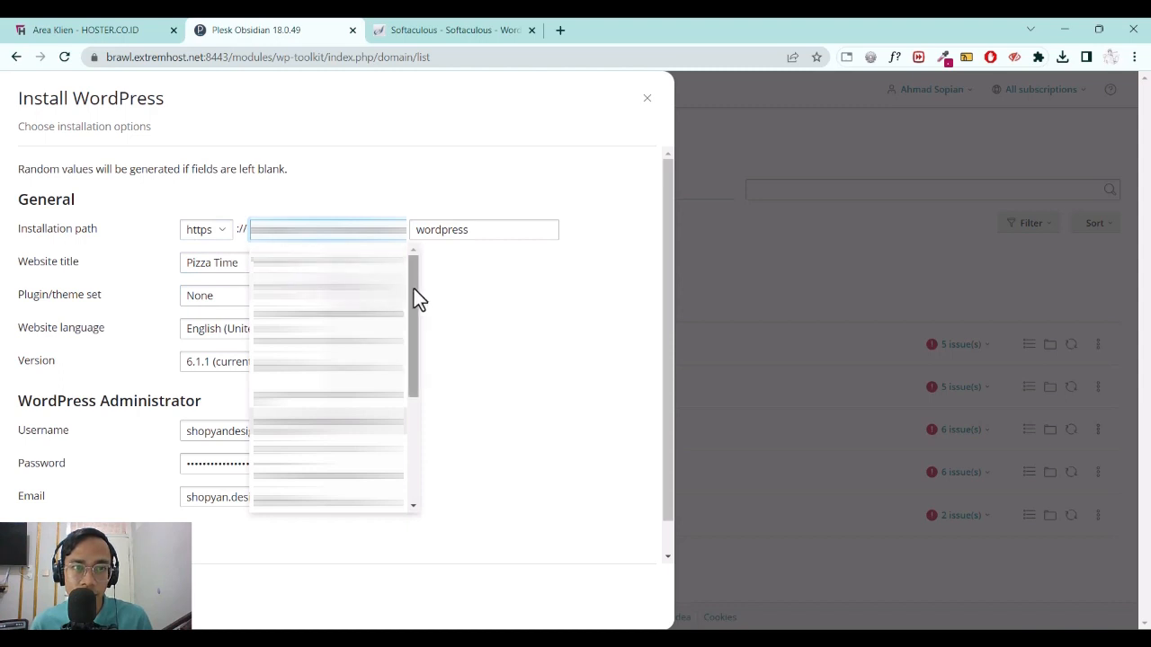
{"action": "left_click_drag", "start_coordinate": [414, 289], "coordinate": [426, 256]}
{"action": "left_click", "coordinate": [363, 270]}
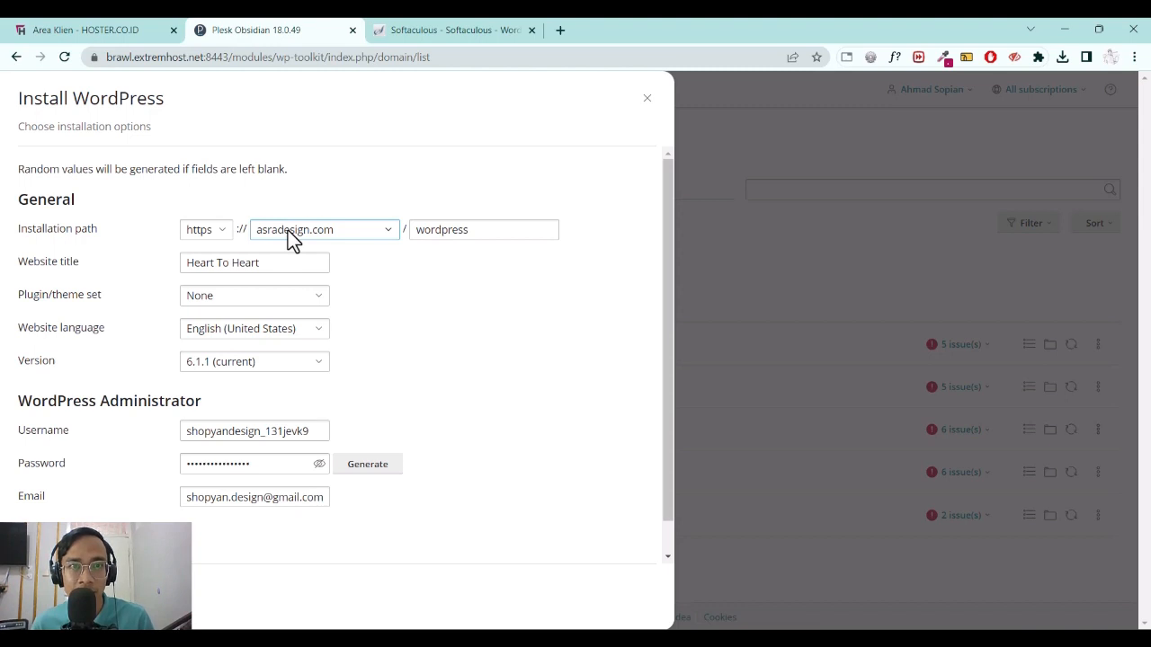
{"action": "left_click_drag", "start_coordinate": [522, 231], "coordinate": [324, 219]}
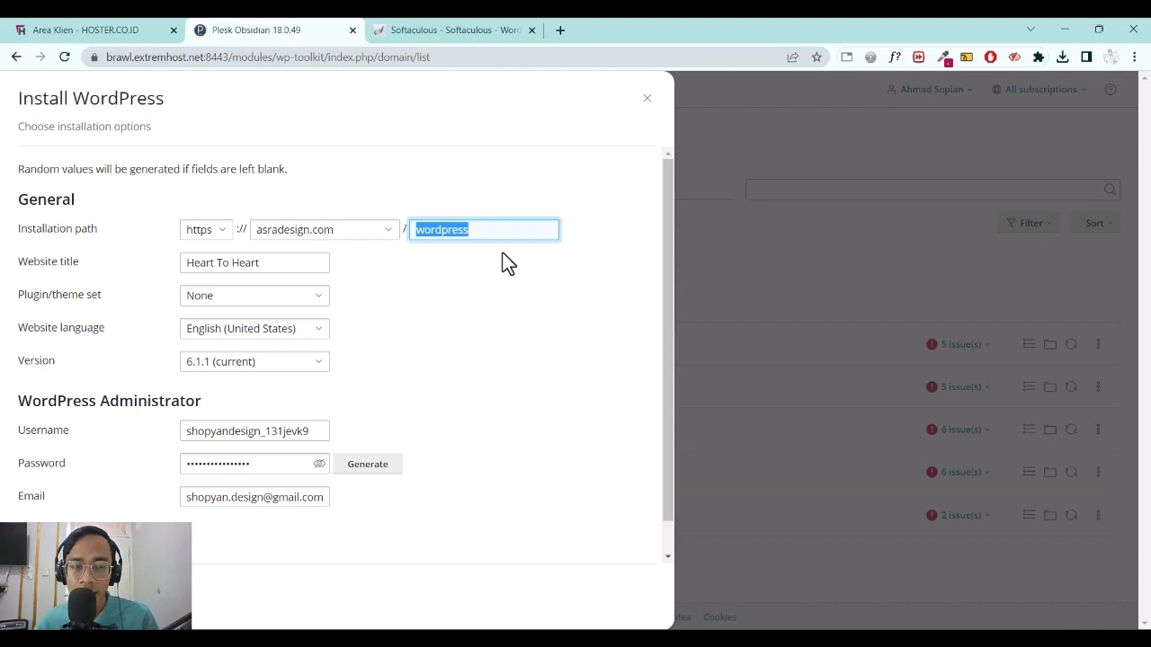
{"action": "key", "text": "BackSpace"}
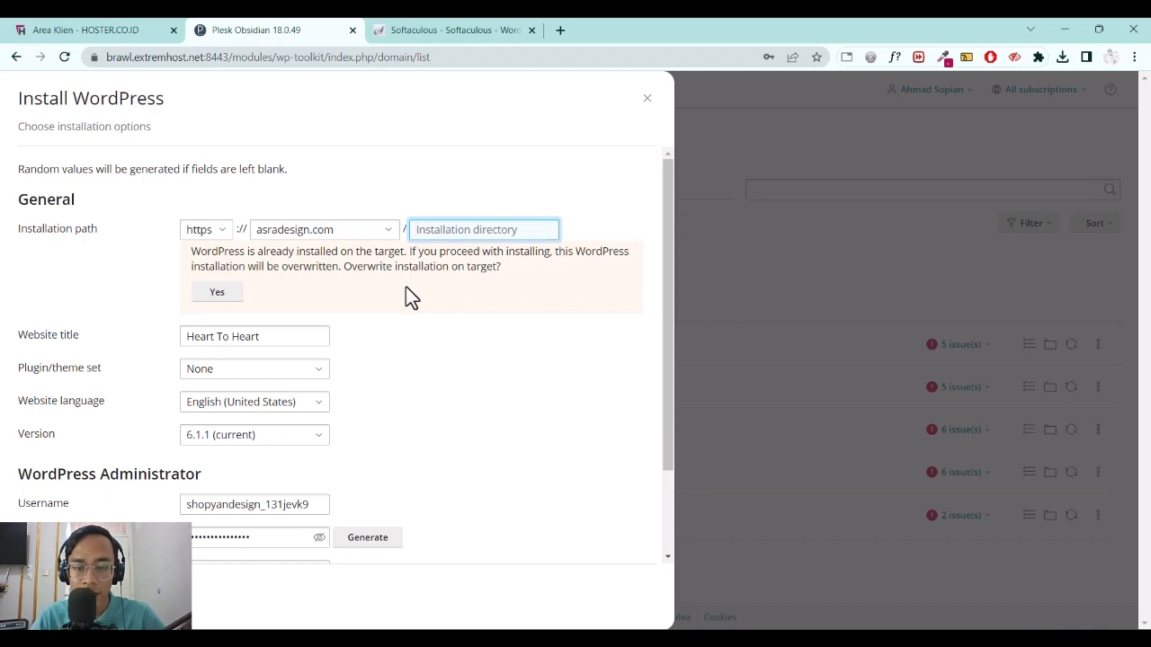
Set the install directory to belajarwordpress and the website title to 'Belajar Wordpress'.
{"action": "type", "text": "w"}
{"action": "key", "text": "BackSpace"}
{"action": "type", "text": "bela"}
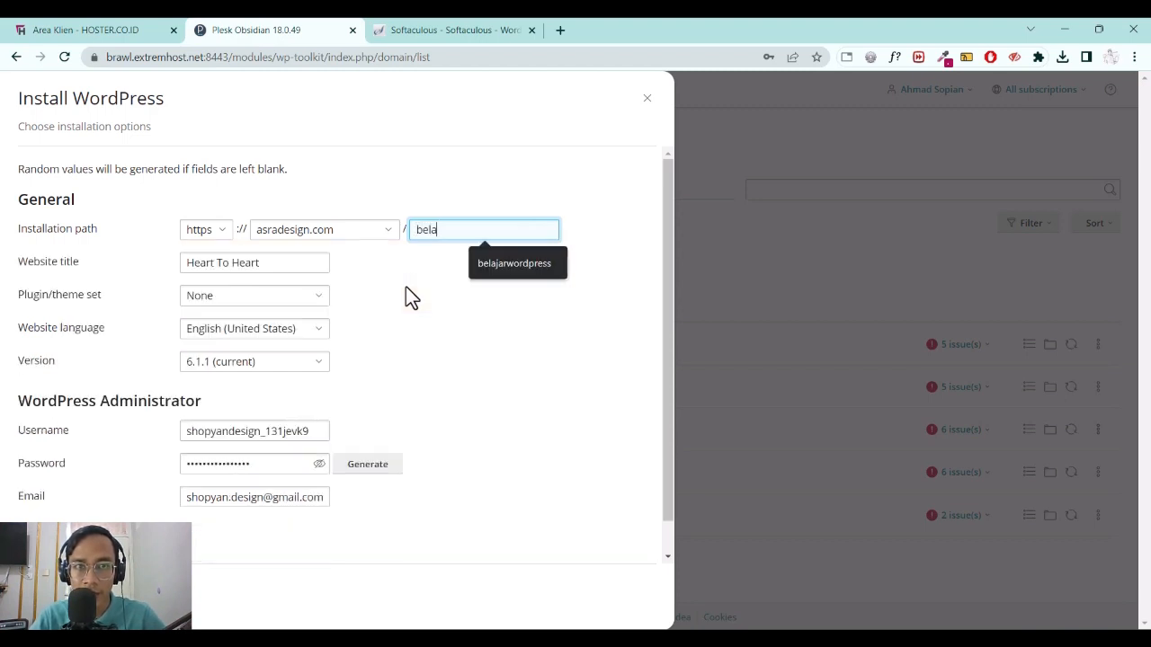
{"action": "type", "text": "jarwordpre"}
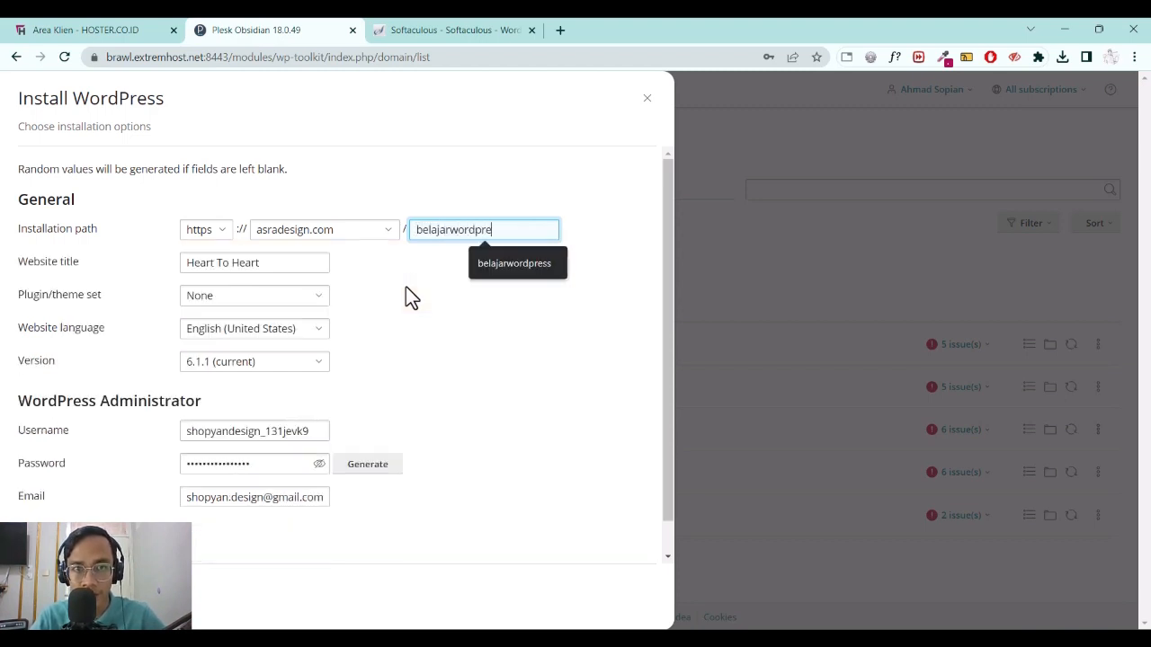
{"action": "type", "text": "ss"}
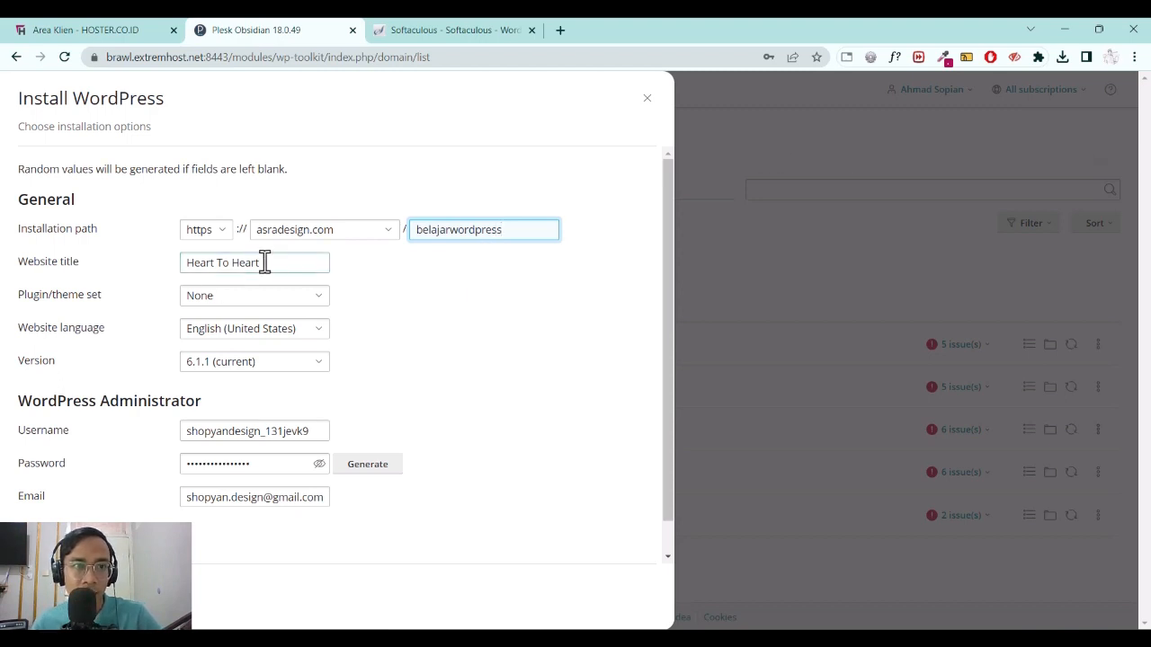
{"action": "triple_click", "coordinate": [256, 262]}
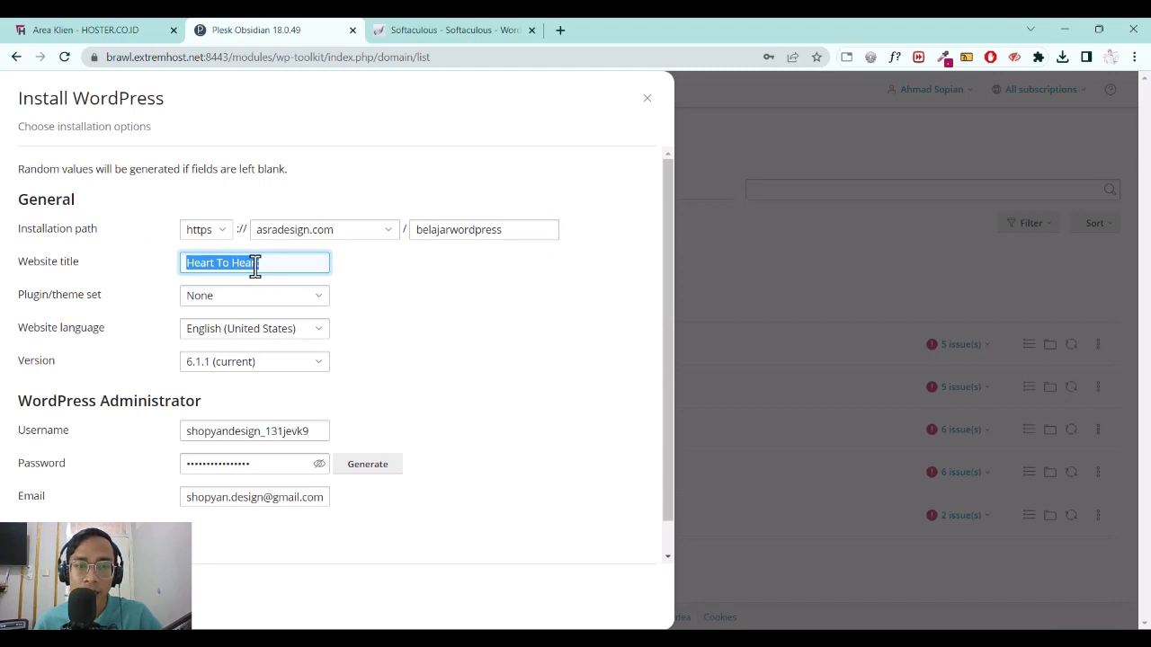
{"action": "type", "text": "Belajar Wor"}
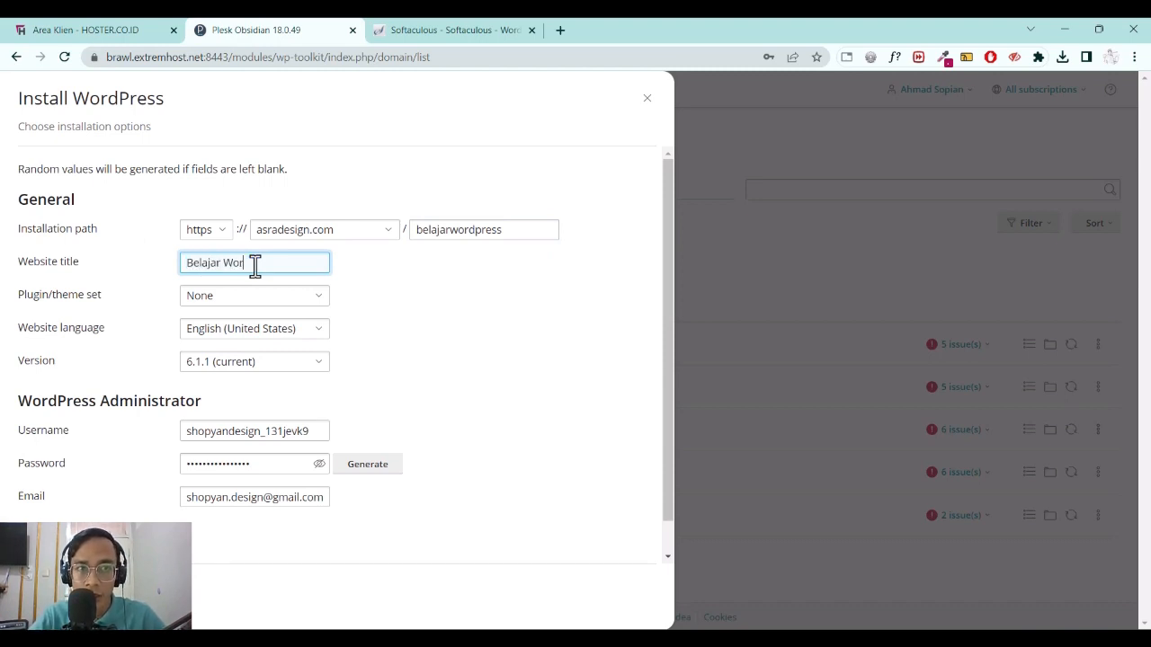
{"action": "type", "text": "dpress"}
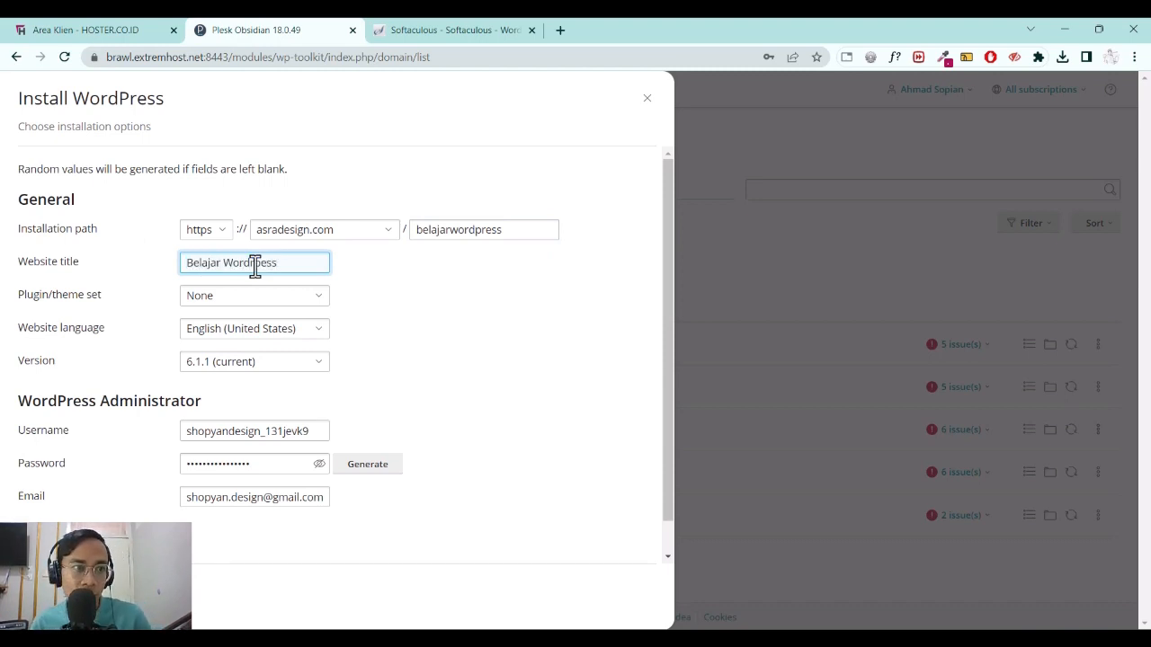
{"action": "left_click", "coordinate": [246, 306]}
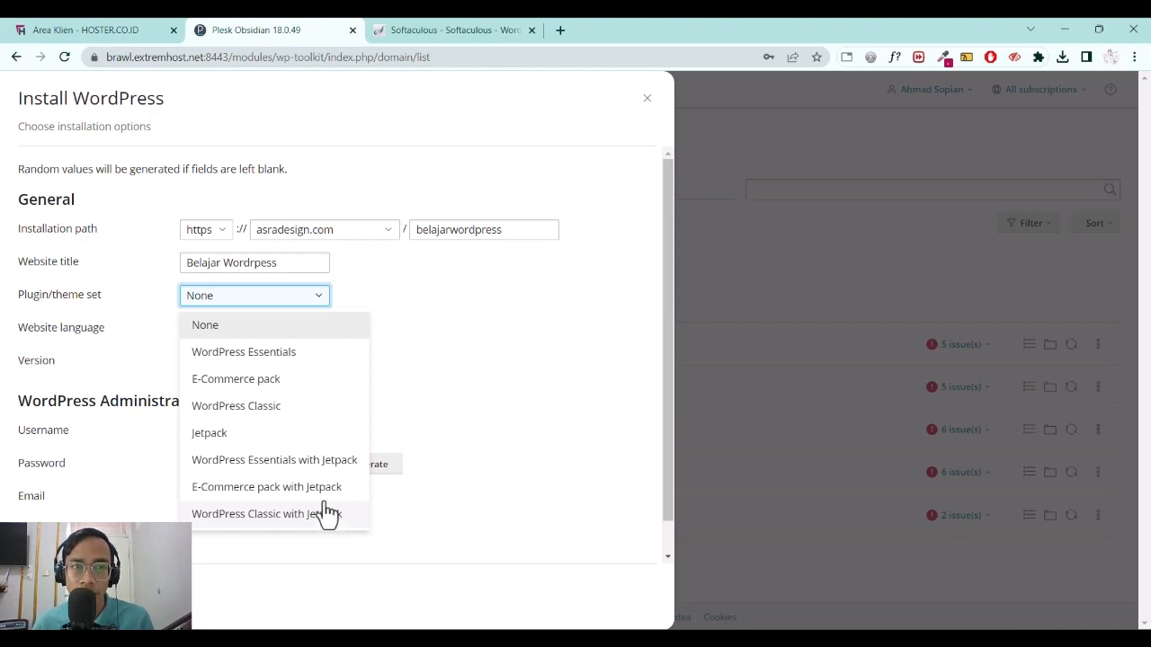
Choose the WordPress Classic set and Bahasa Indonesia language, keeping version 6.1.1 (current).
{"action": "left_click", "coordinate": [303, 409]}
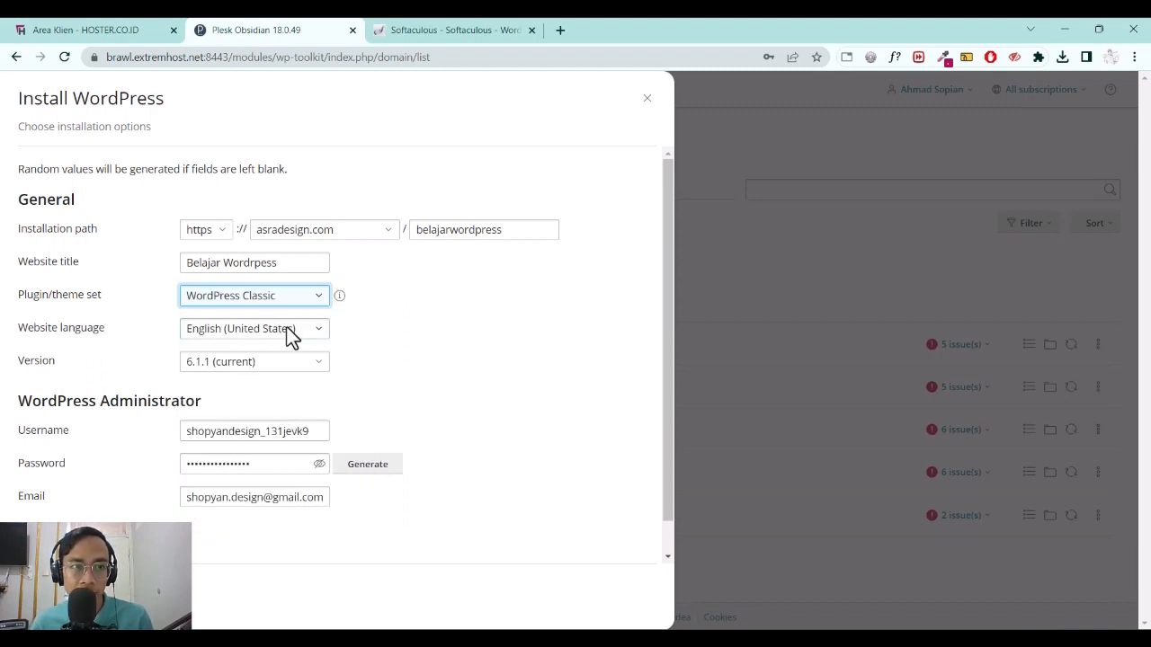
{"action": "left_click", "coordinate": [321, 329]}
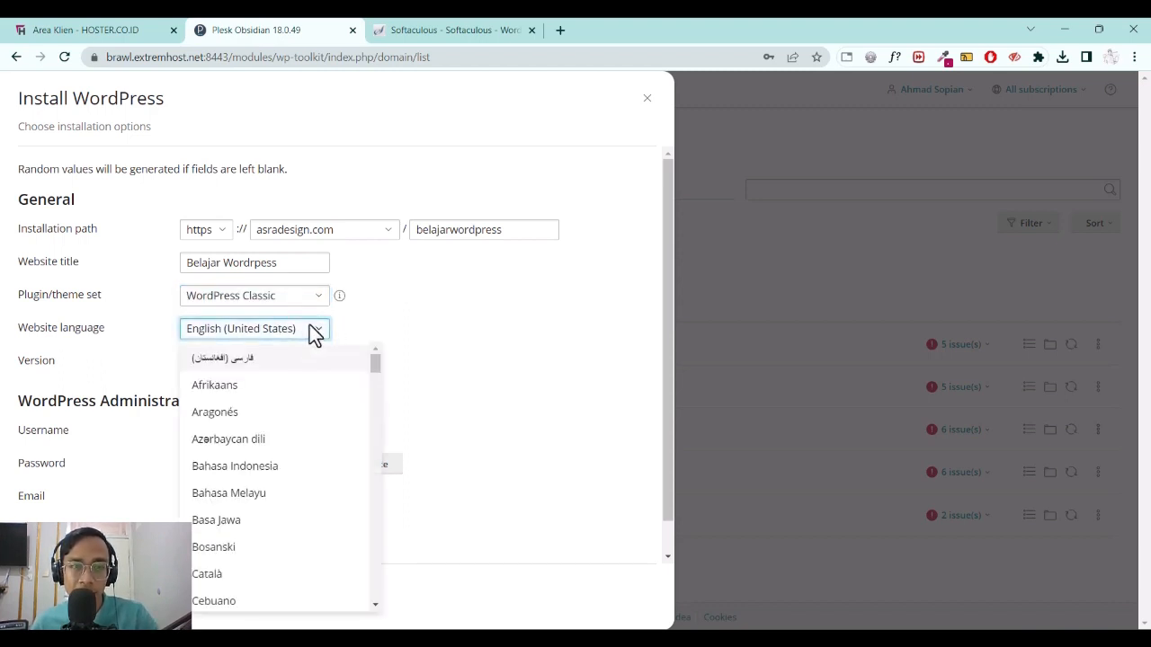
{"action": "scroll", "coordinate": [310, 329], "scroll_direction": "down", "scroll_amount": 6}
{"action": "scroll", "coordinate": [297, 422], "scroll_direction": "down", "scroll_amount": 2}
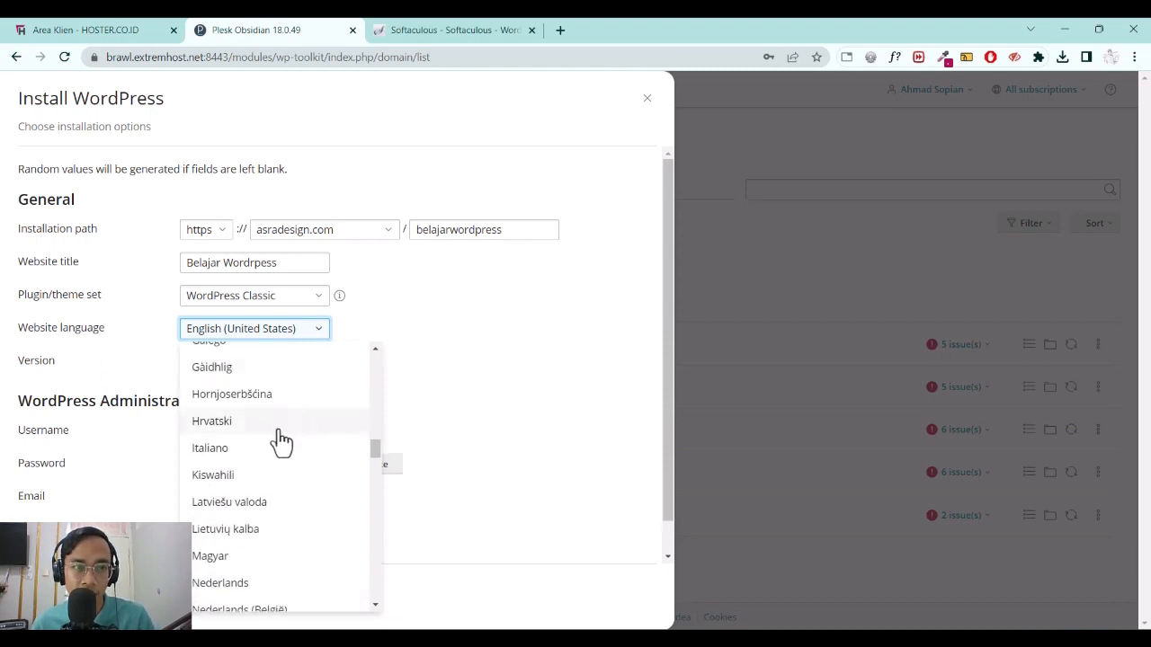
{"action": "scroll", "coordinate": [280, 441], "scroll_direction": "down", "scroll_amount": 4}
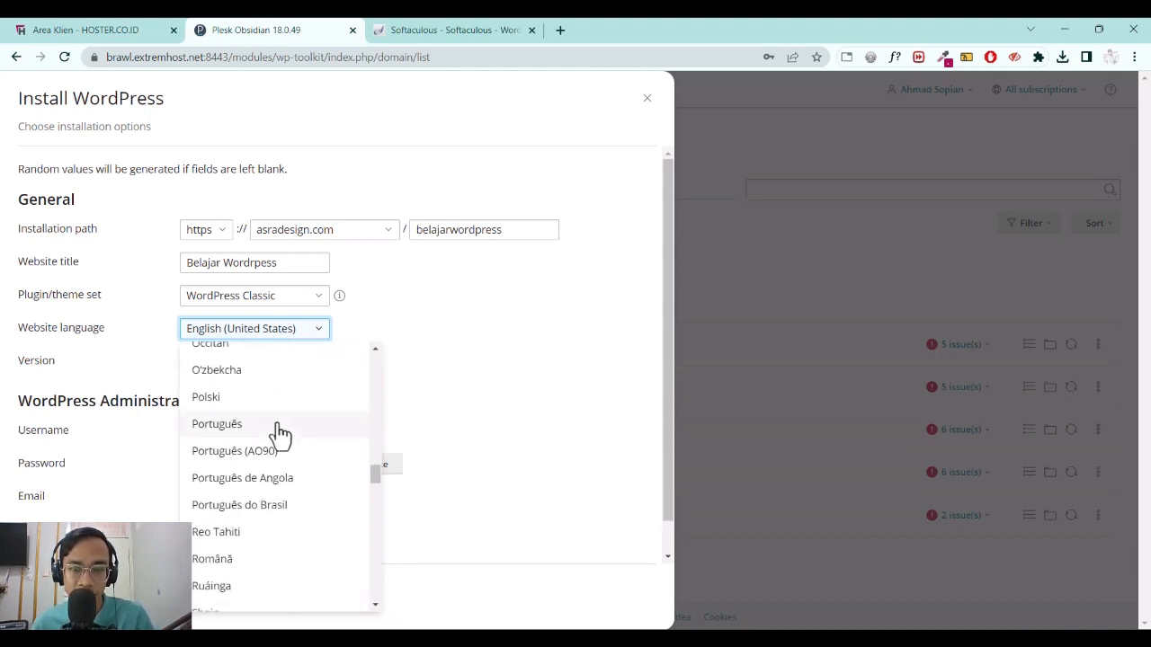
{"action": "scroll", "coordinate": [279, 436], "scroll_direction": "up", "scroll_amount": 3}
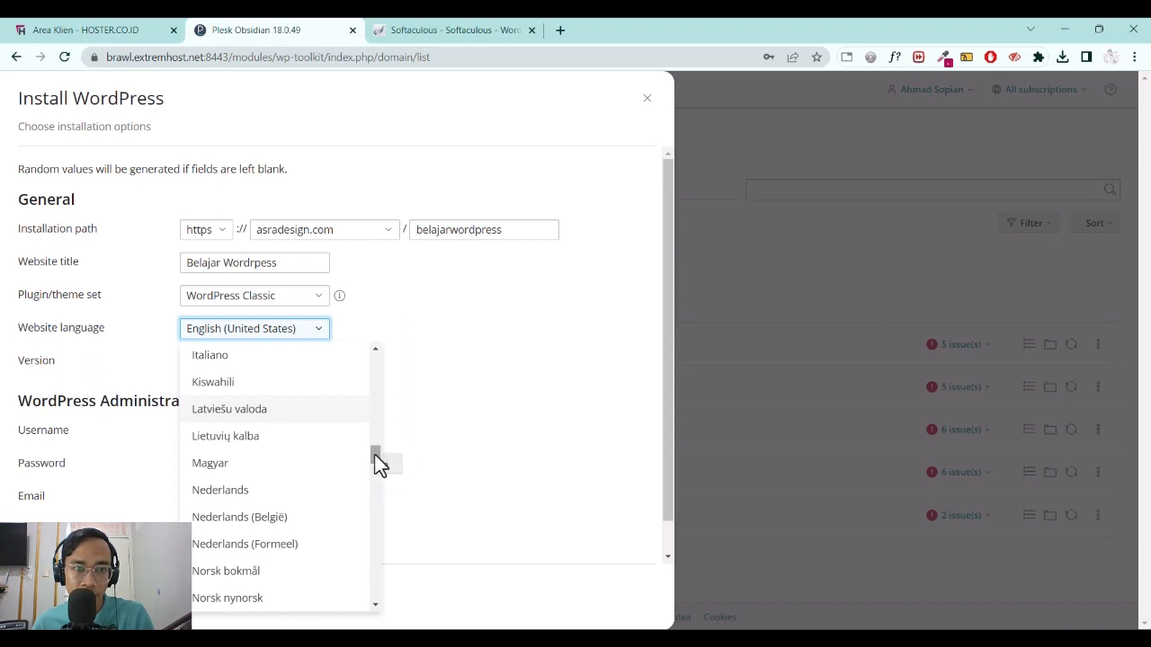
{"action": "left_click_drag", "start_coordinate": [375, 455], "coordinate": [373, 334]}
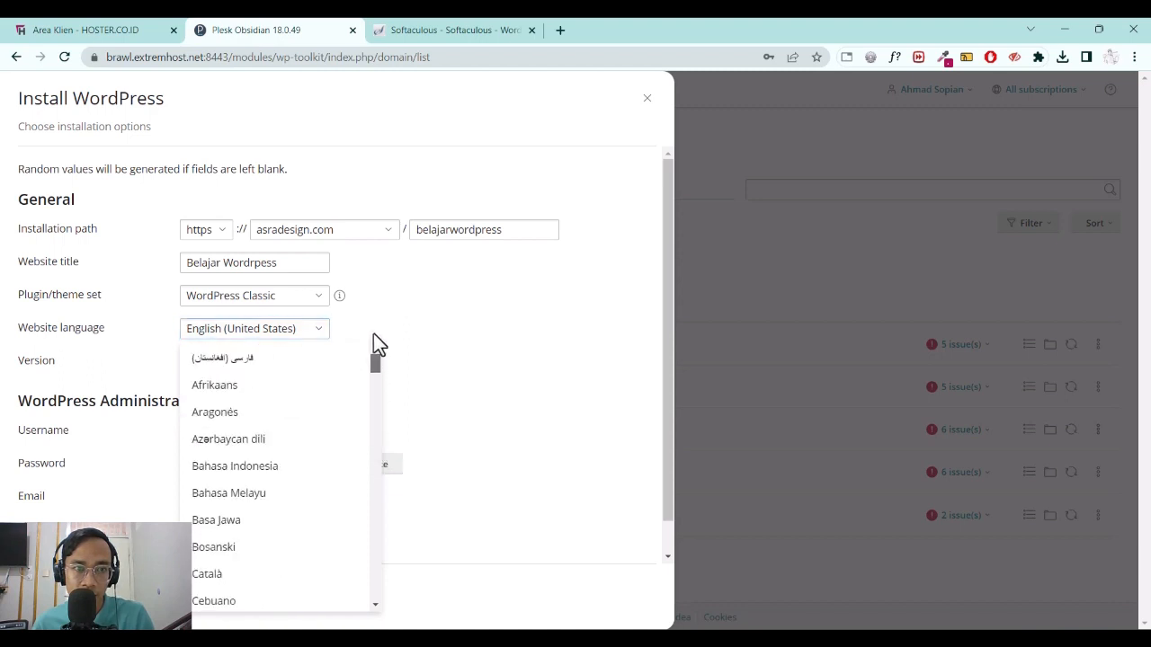
{"action": "left_click", "coordinate": [290, 466]}
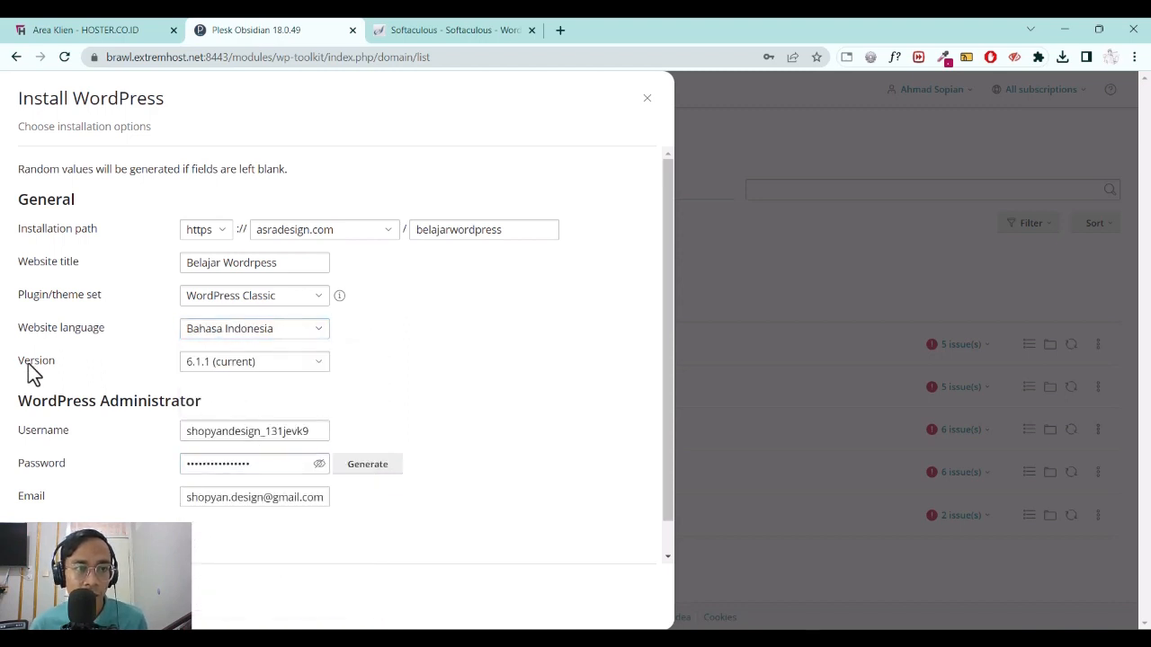
{"action": "left_click", "coordinate": [263, 367]}
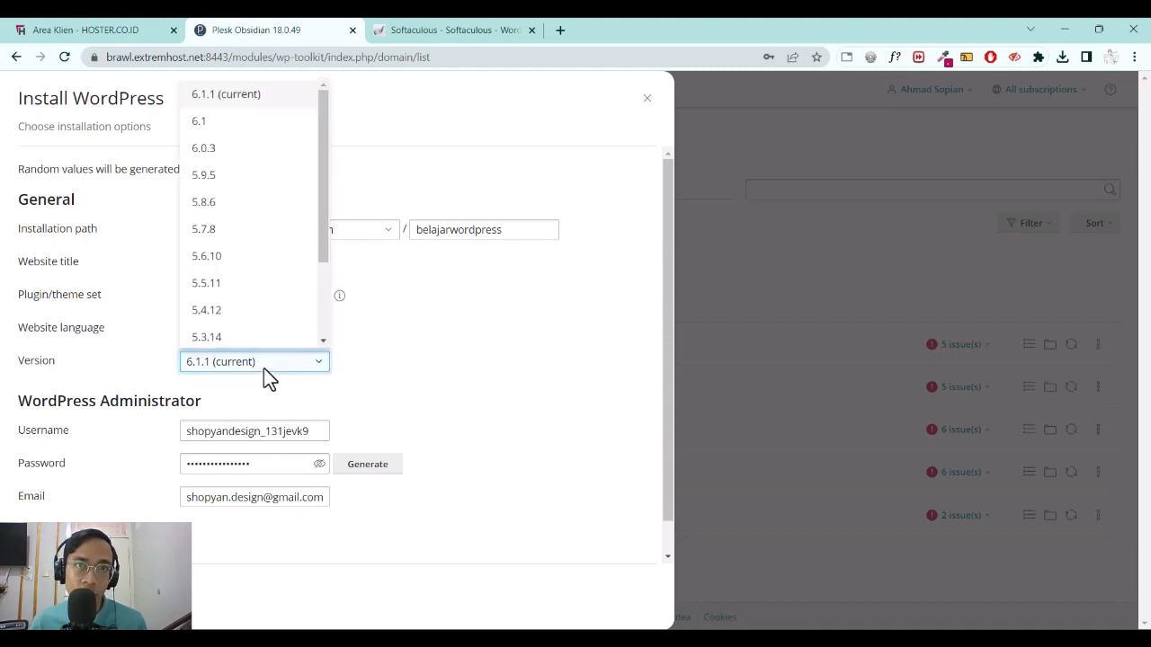
{"action": "left_click", "coordinate": [426, 370]}
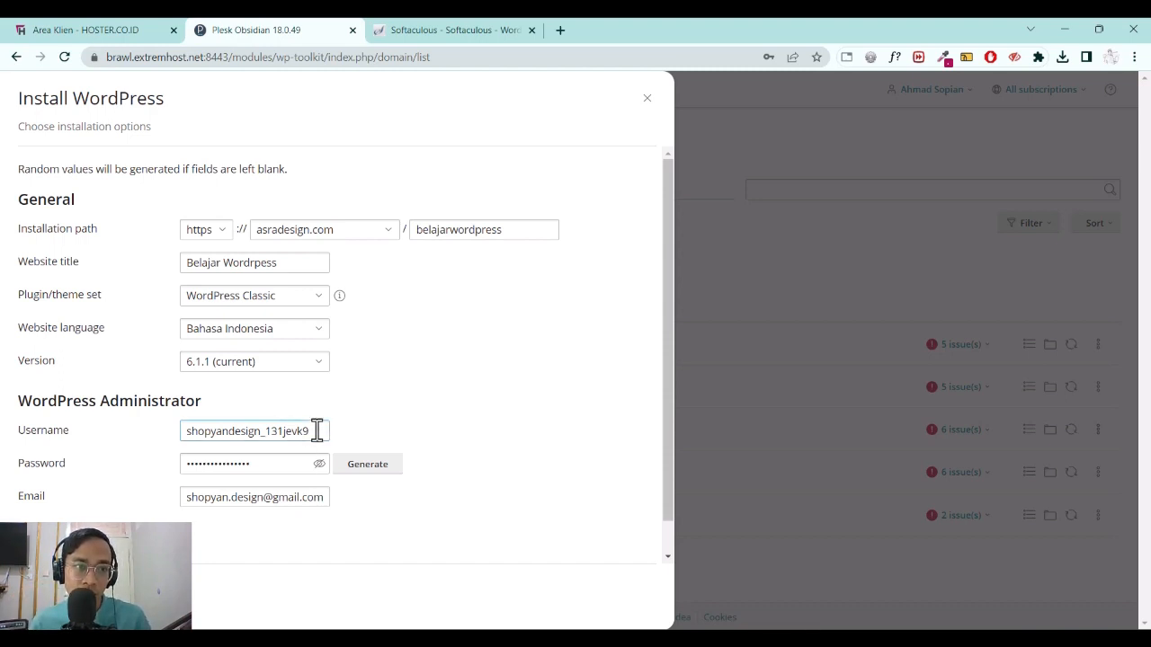
Change the administrator username to admin.
{"action": "left_click_drag", "start_coordinate": [315, 431], "coordinate": [115, 435]}
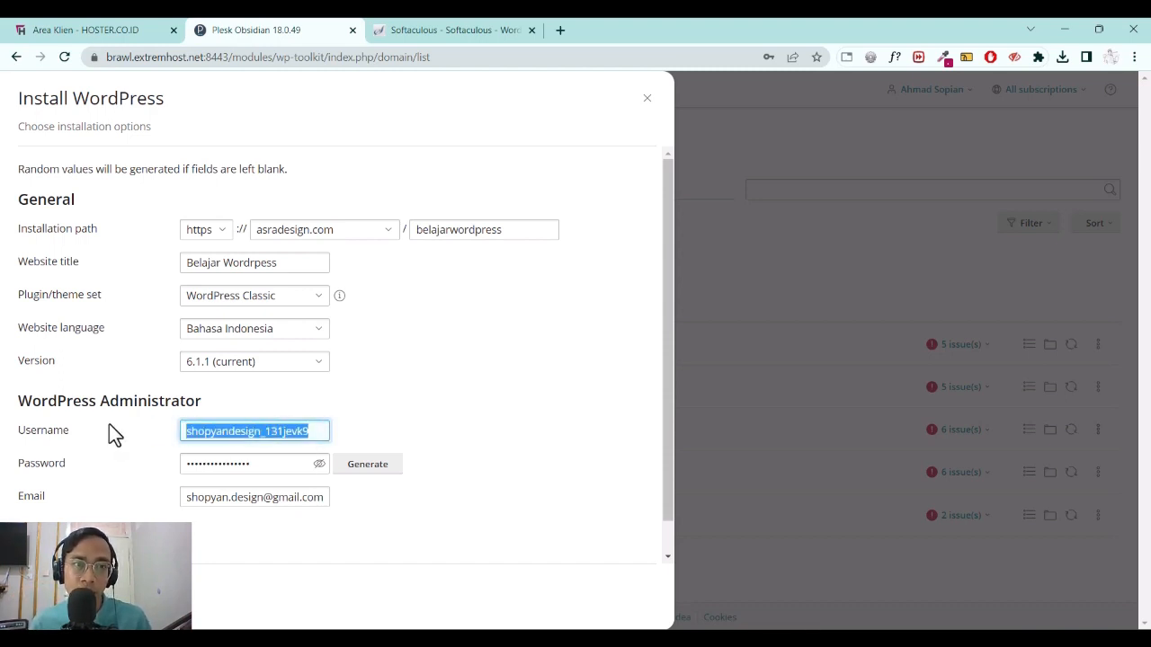
{"action": "left_click", "coordinate": [319, 465]}
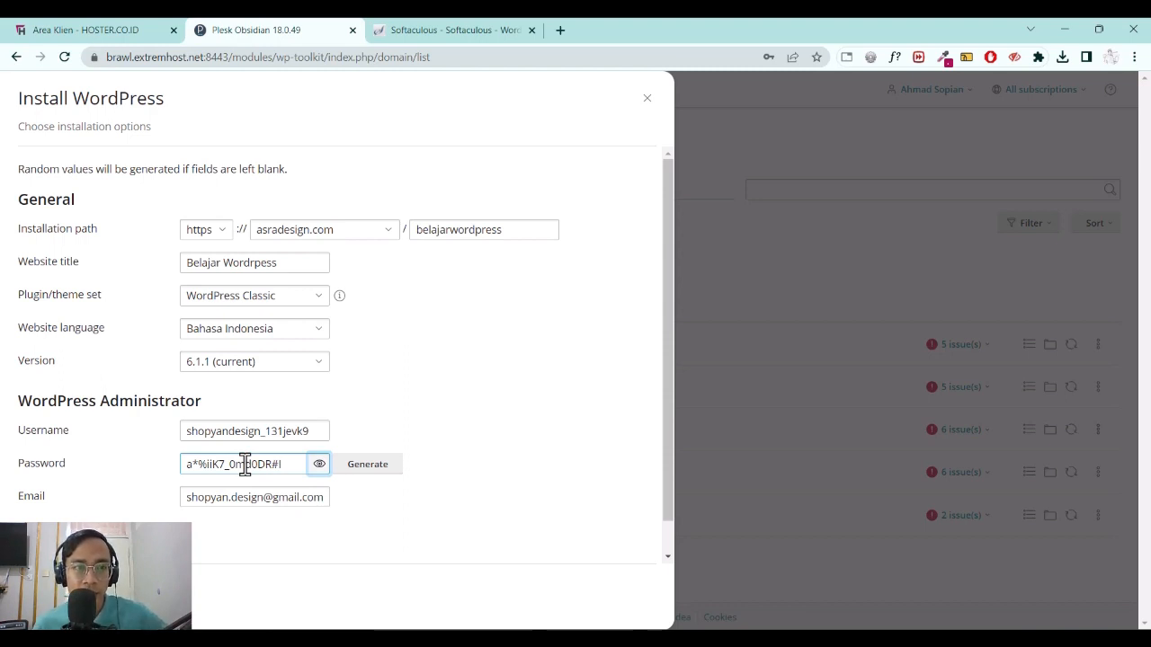
{"action": "double_click", "coordinate": [308, 430]}
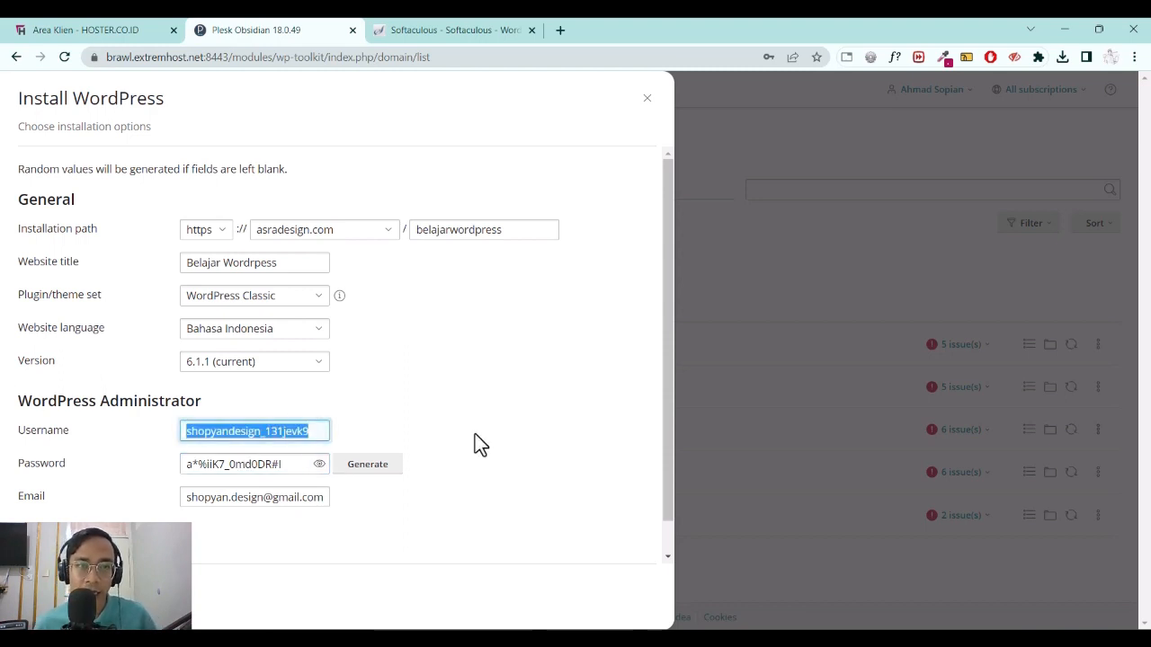
{"action": "type", "text": "admin"}
{"action": "key", "text": "Tab"}
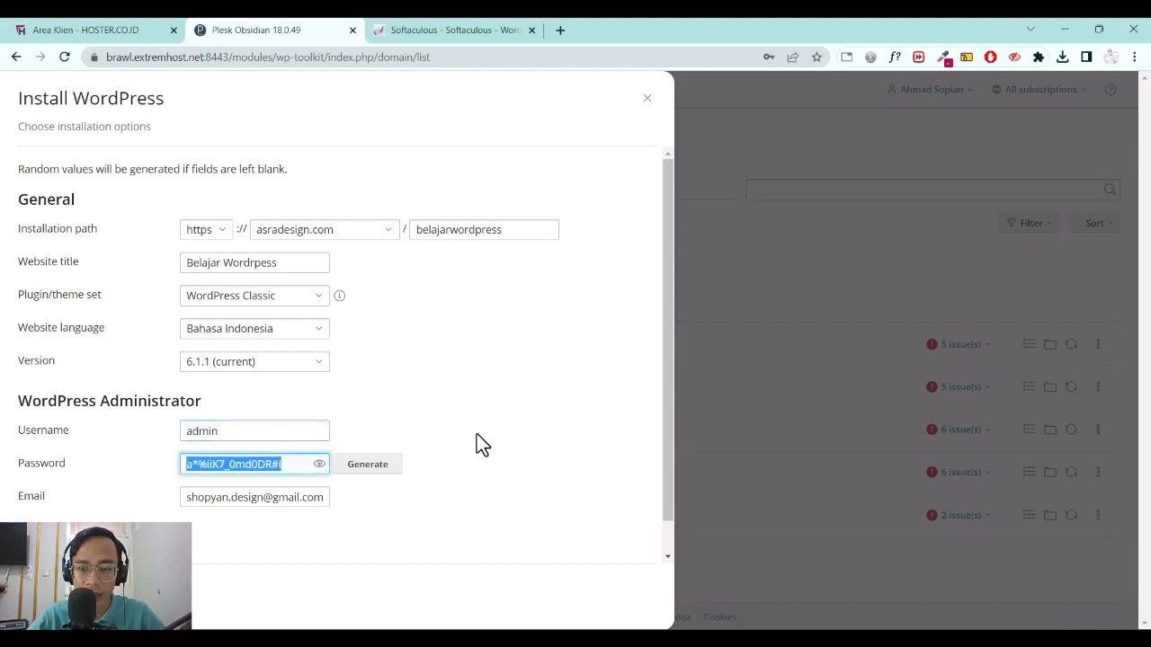
Enter a strong administrator password until it is rated STRONG.
{"action": "type", "text": "pass1"}
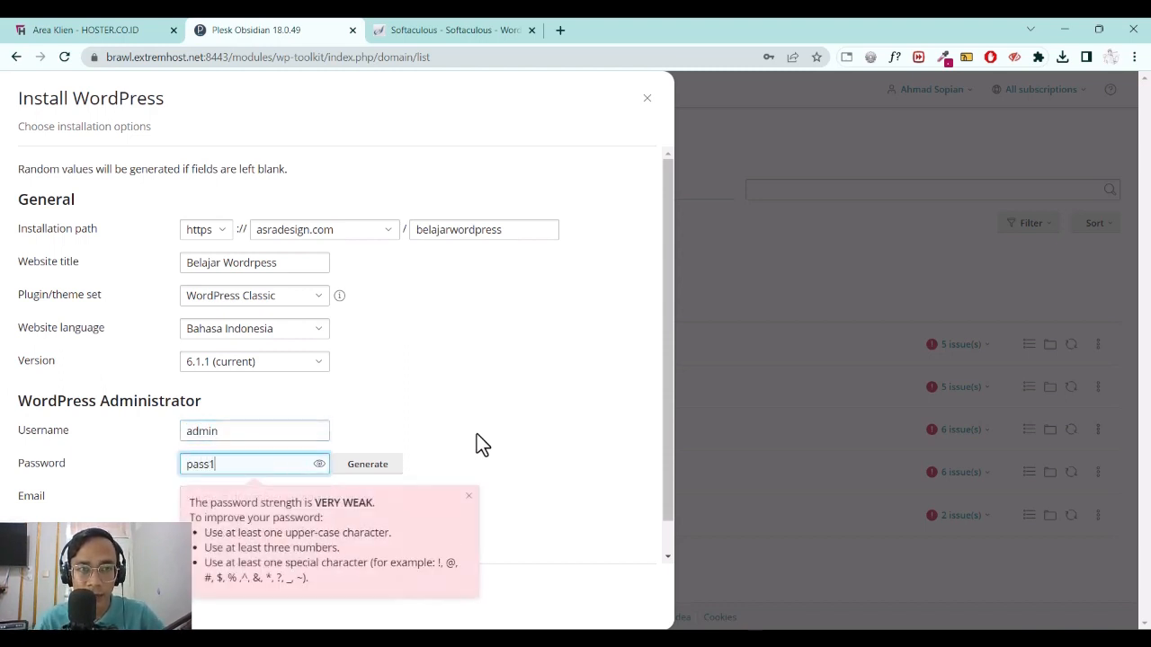
{"action": "type", "text": "2345"}
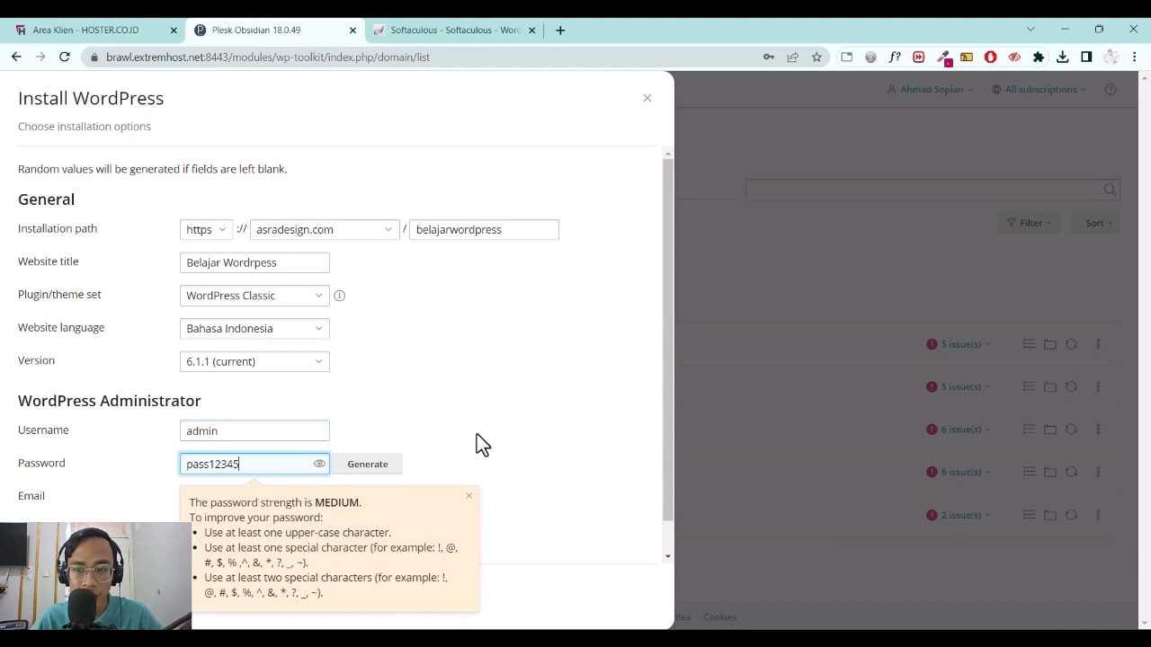
{"action": "key", "text": "ctrl+a"}
{"action": "type", "text": "S"}
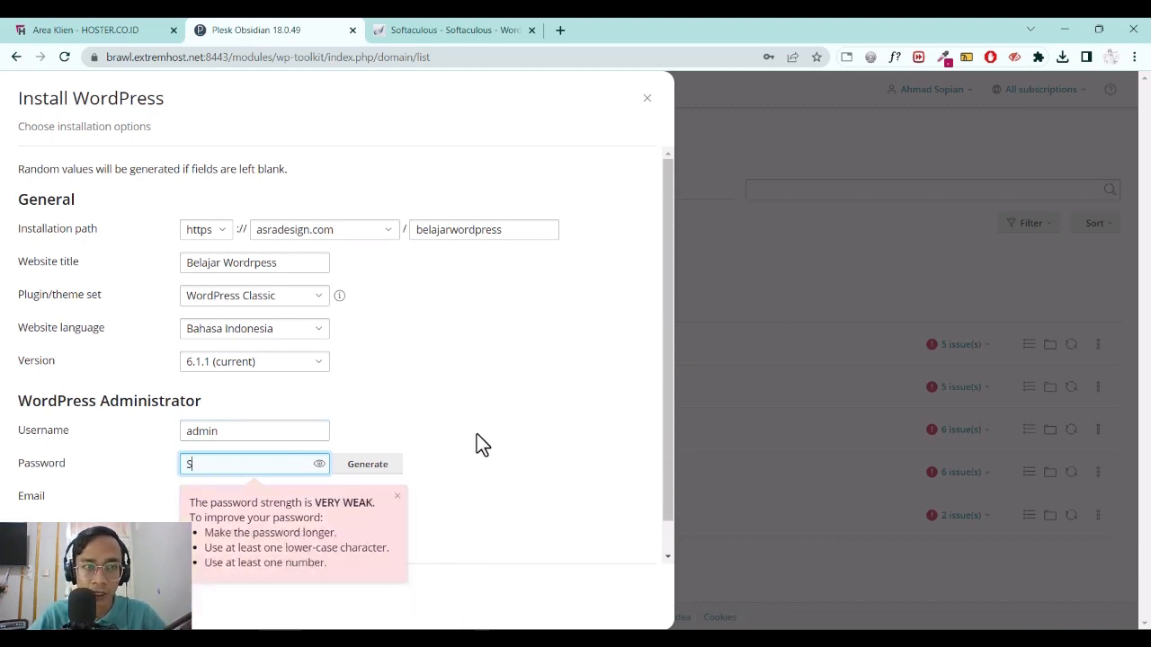
{"action": "key", "text": "BackSpace"}
{"action": "type", "text": "P@s"}
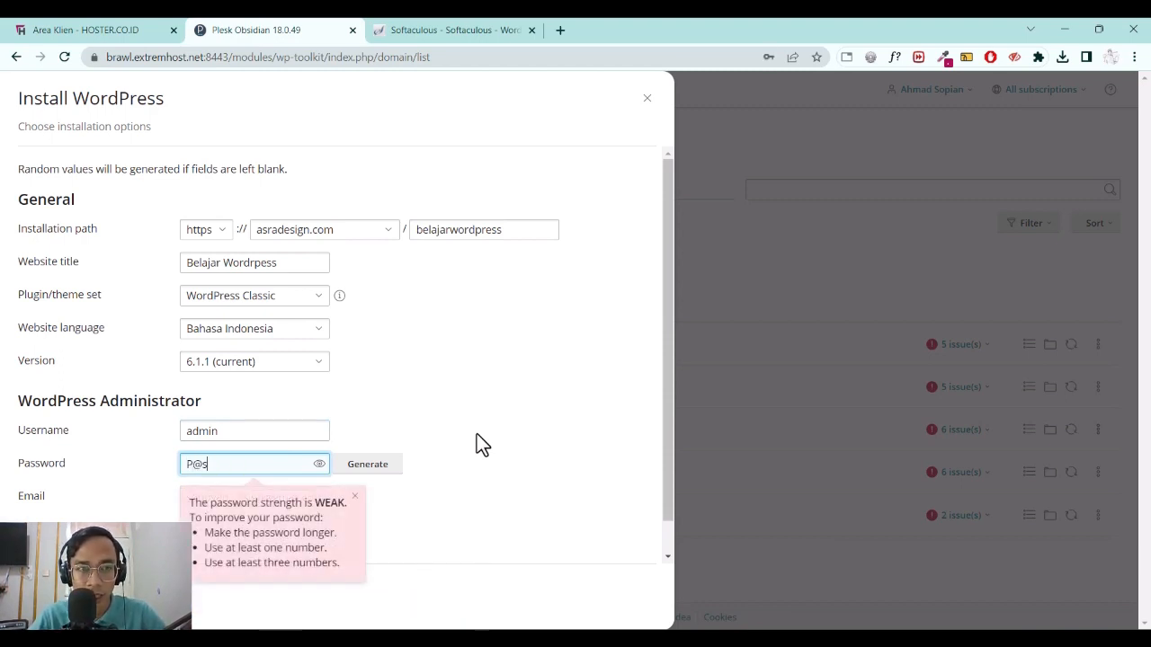
{"action": "type", "text": "sw0rd"}
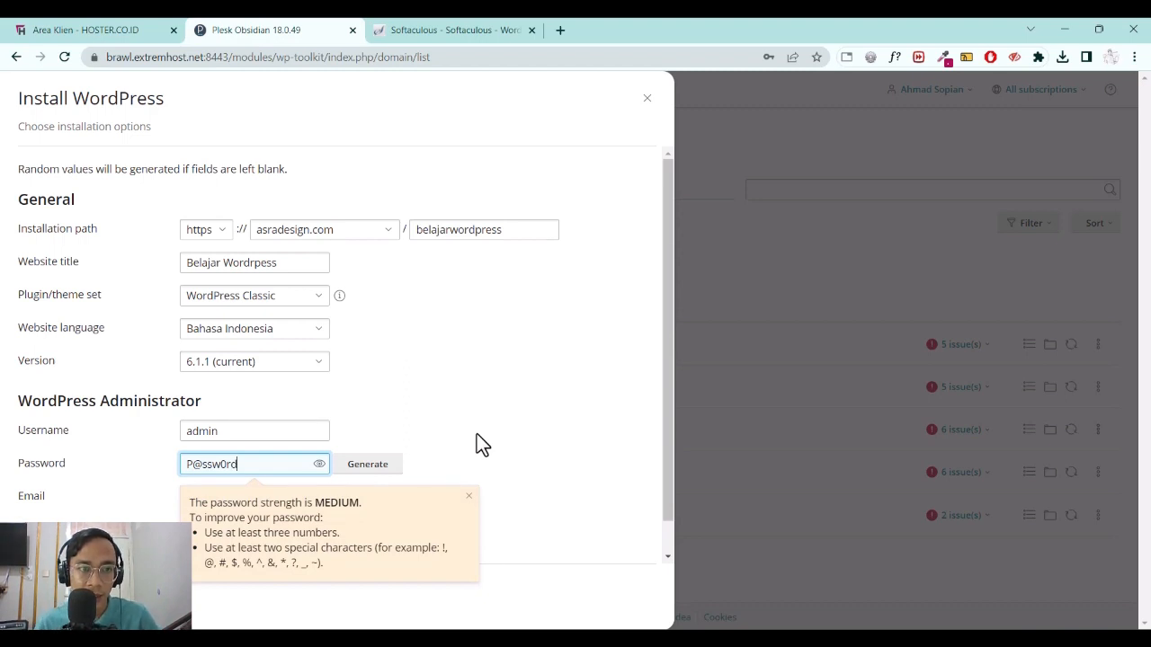
{"action": "type", "text": "123"}
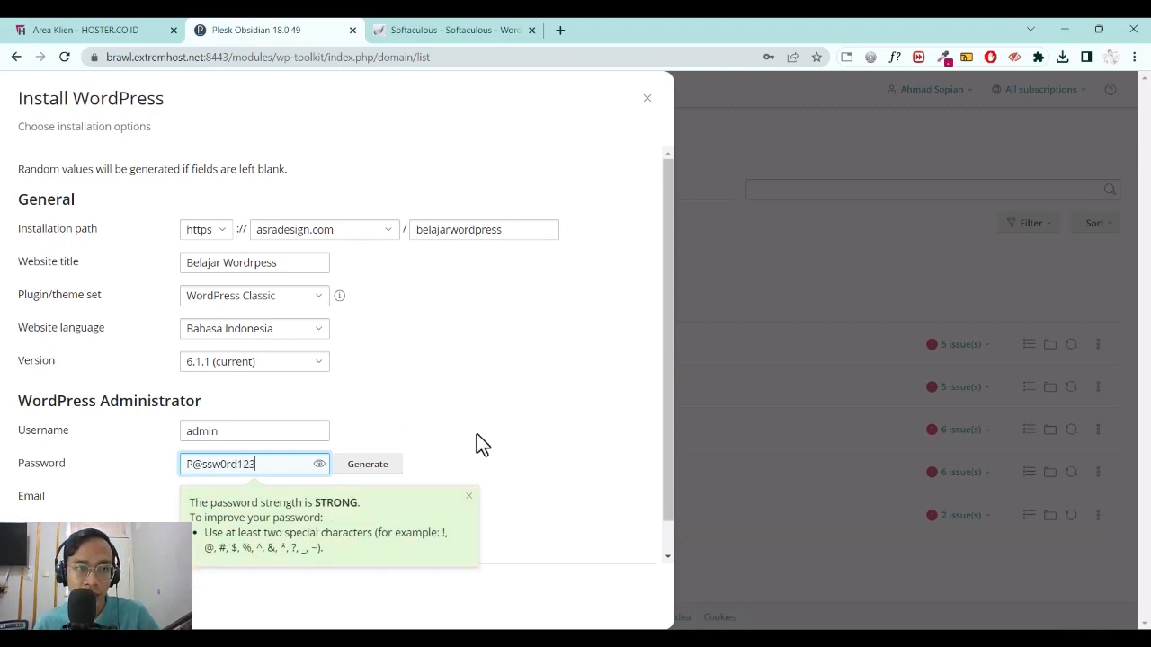
{"action": "left_click", "coordinate": [303, 419]}
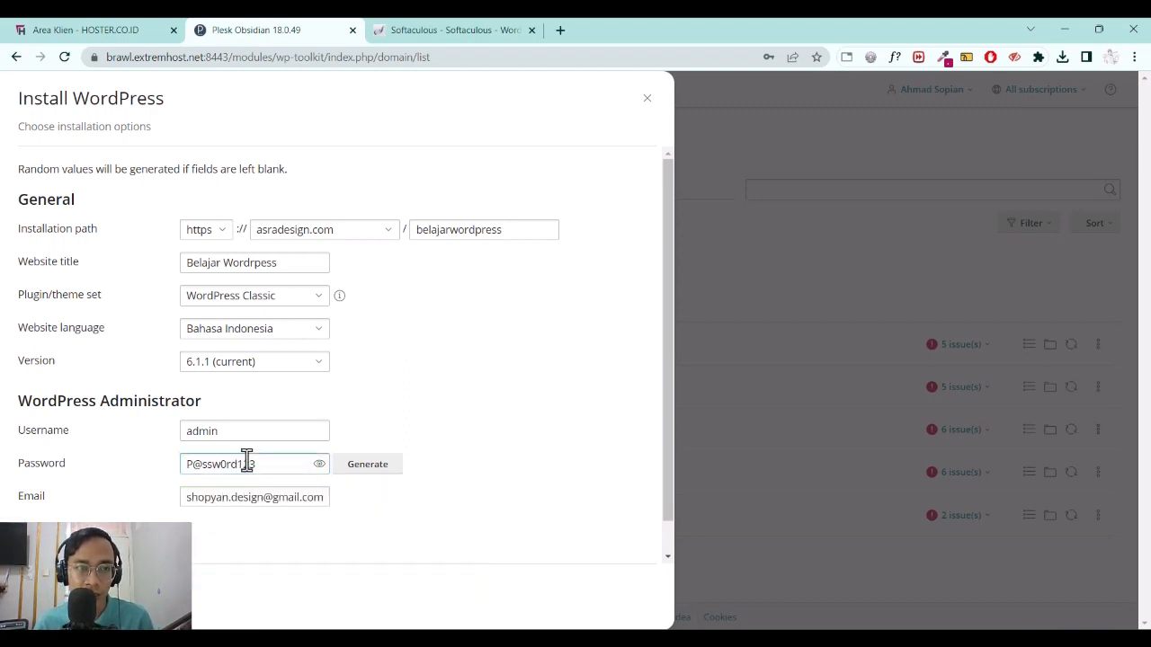
{"action": "scroll", "coordinate": [153, 493], "scroll_direction": "down", "scroll_amount": 1}
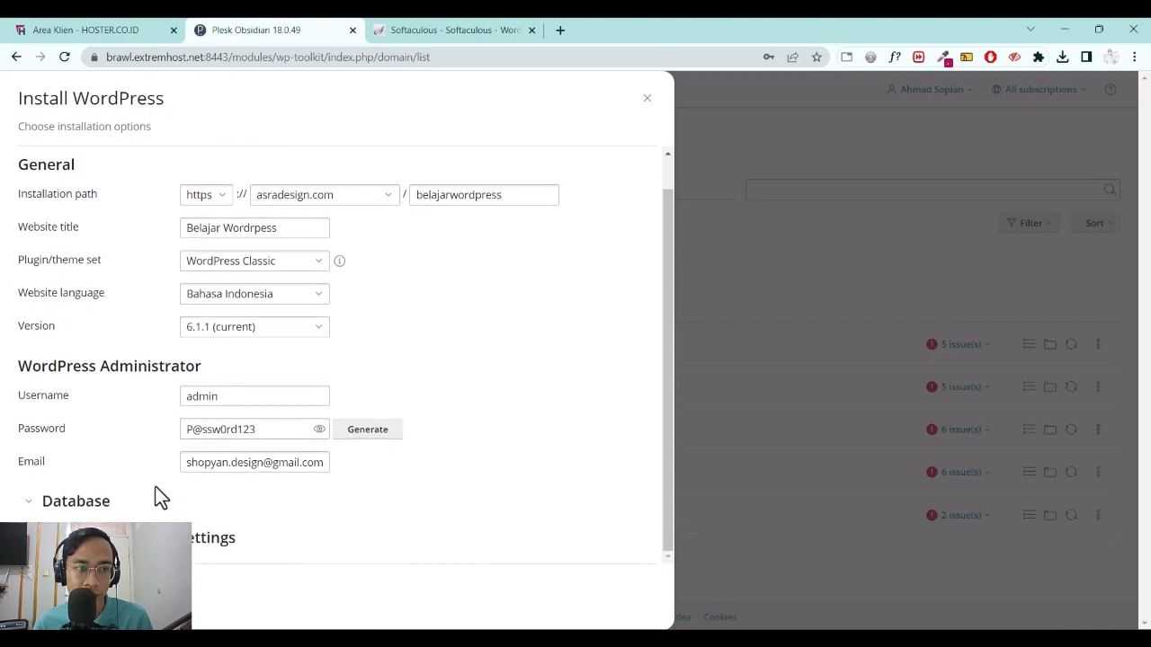
{"action": "left_click", "coordinate": [63, 503]}
{"action": "scroll", "coordinate": [99, 441], "scroll_direction": "down", "scroll_amount": 3}
{"action": "left_click", "coordinate": [329, 402]}
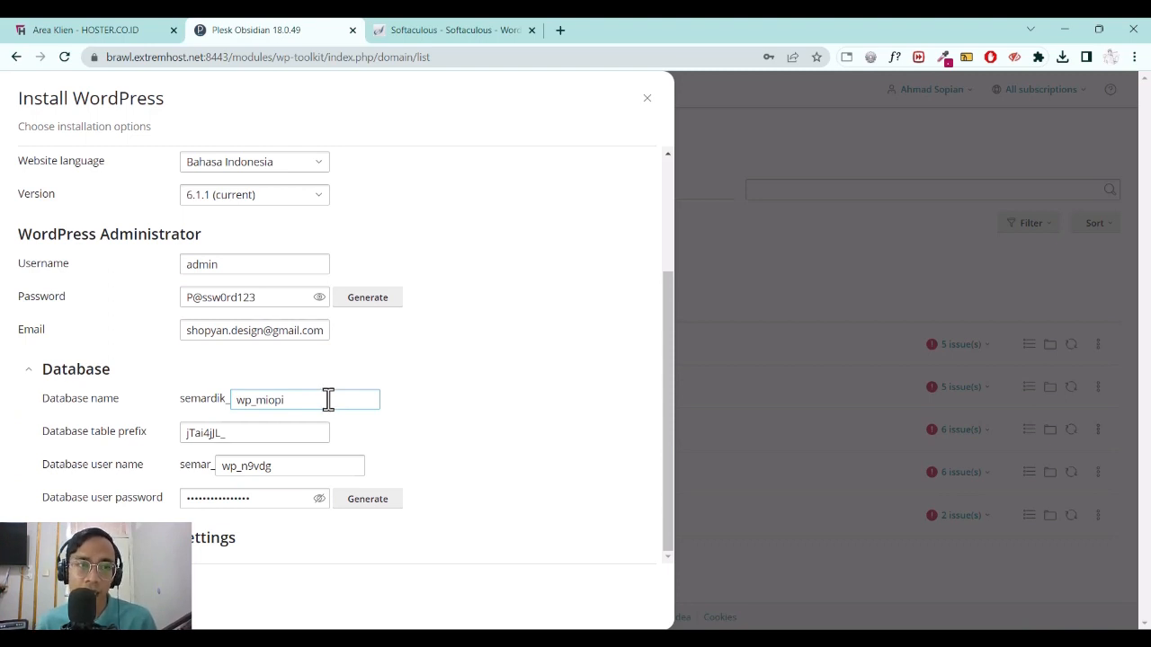
{"action": "left_click_drag", "start_coordinate": [303, 401], "coordinate": [102, 395]}
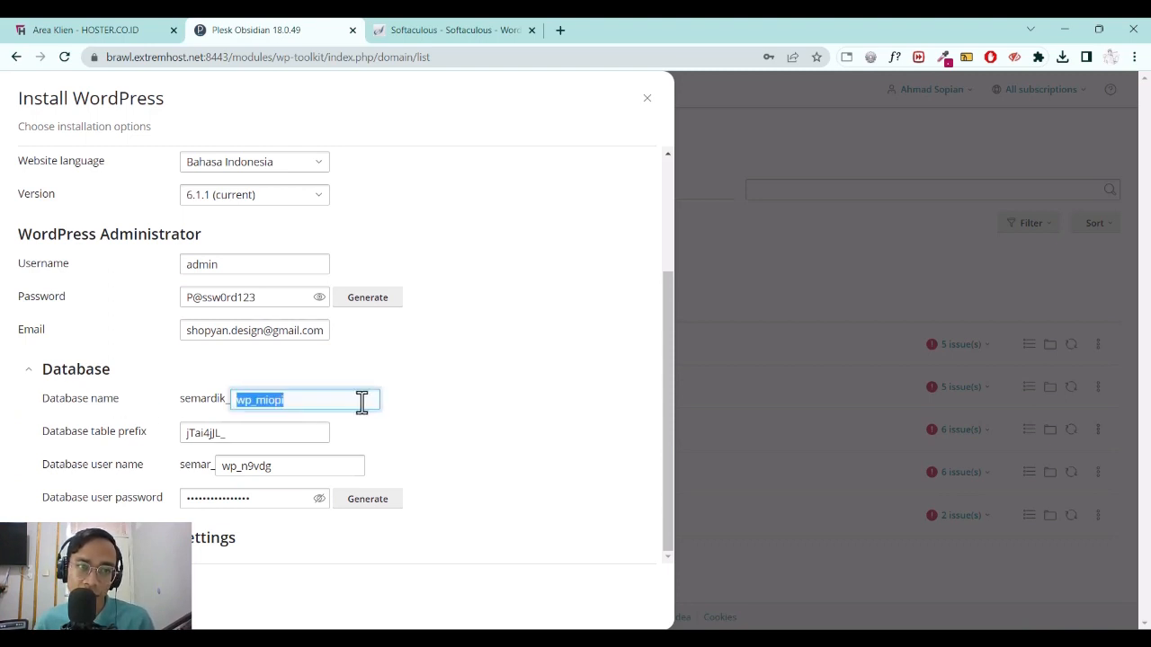
{"action": "key", "text": "Right"}
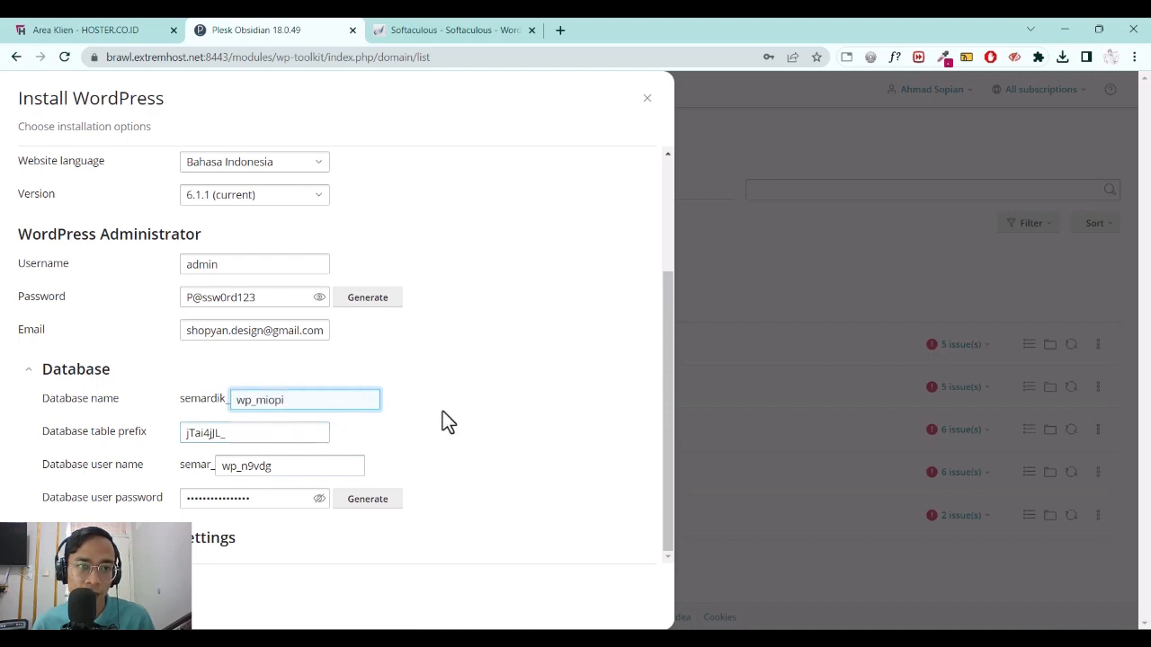
{"action": "left_click", "coordinate": [443, 420]}
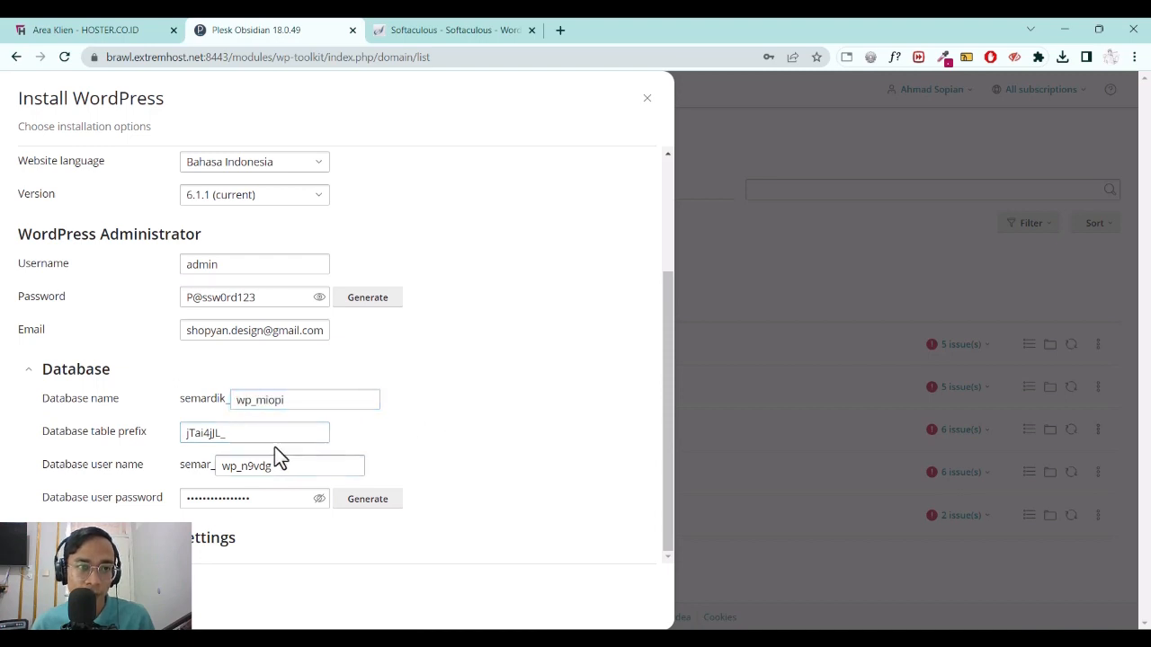
{"action": "left_click", "coordinate": [319, 500]}
{"action": "left_click", "coordinate": [319, 502]}
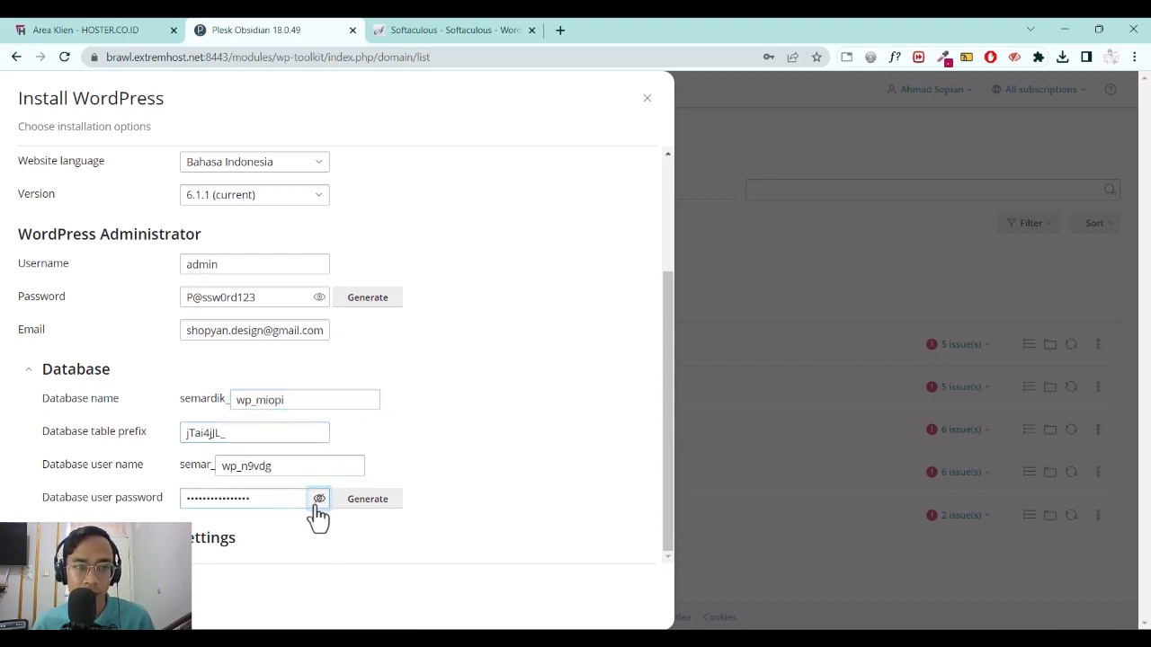
{"action": "left_click", "coordinate": [186, 434]}
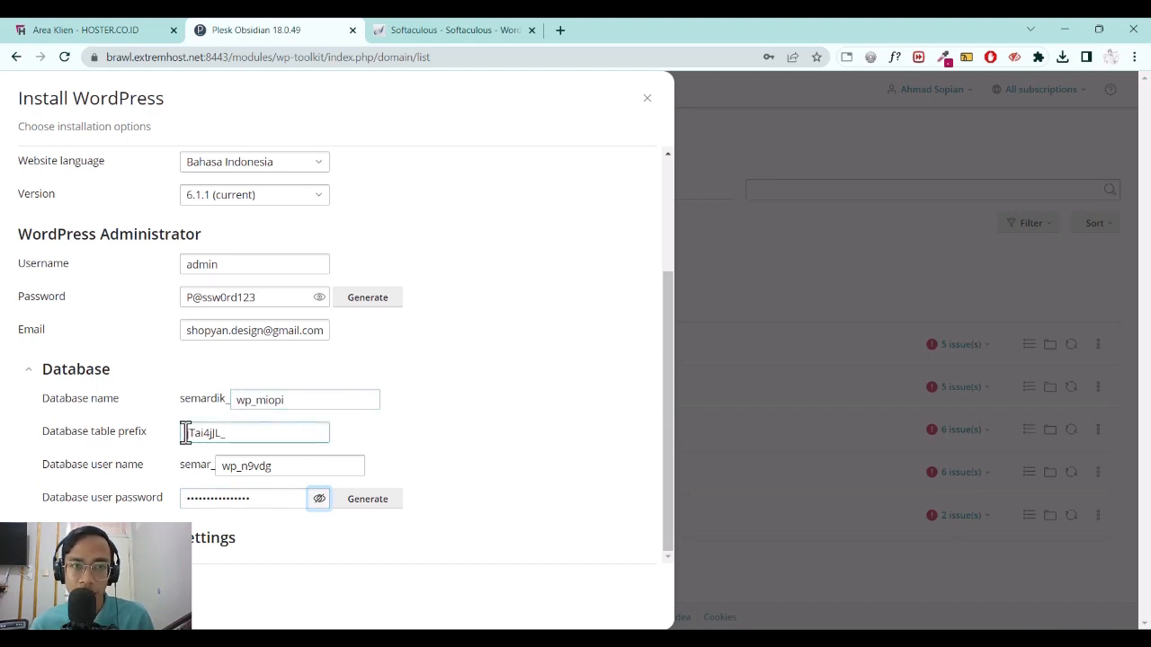
{"action": "scroll", "coordinate": [179, 388], "scroll_direction": "down", "scroll_amount": 3}
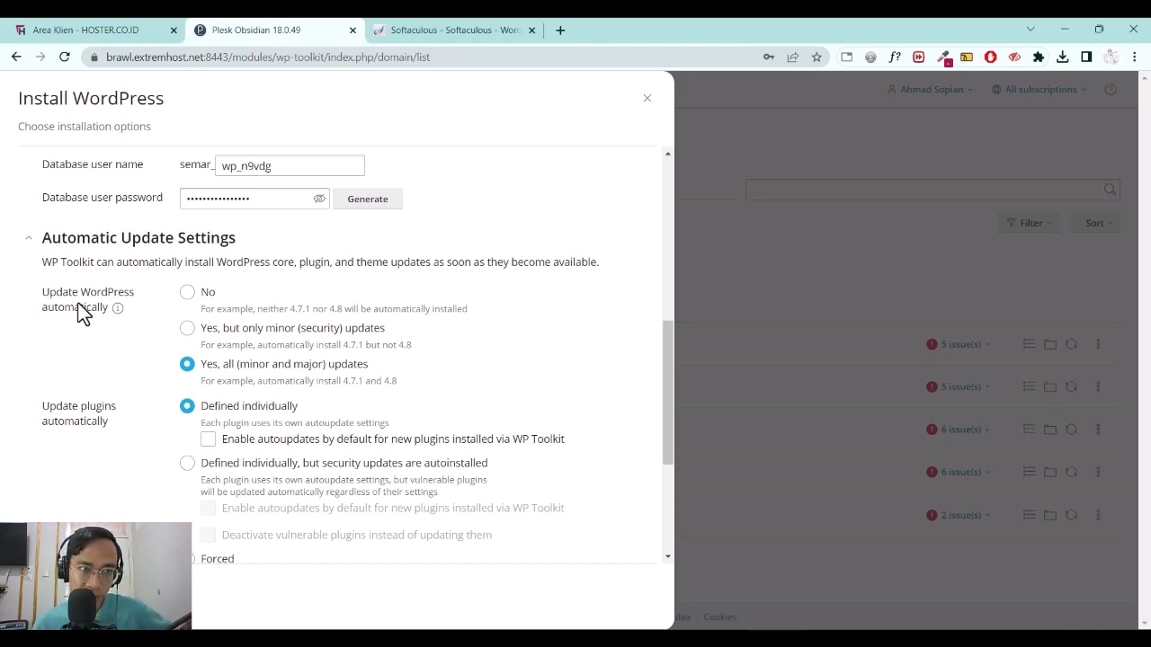
Scroll through the Automatic Update Settings and back up the install form.
{"action": "scroll", "coordinate": [319, 333], "scroll_direction": "down", "scroll_amount": 3}
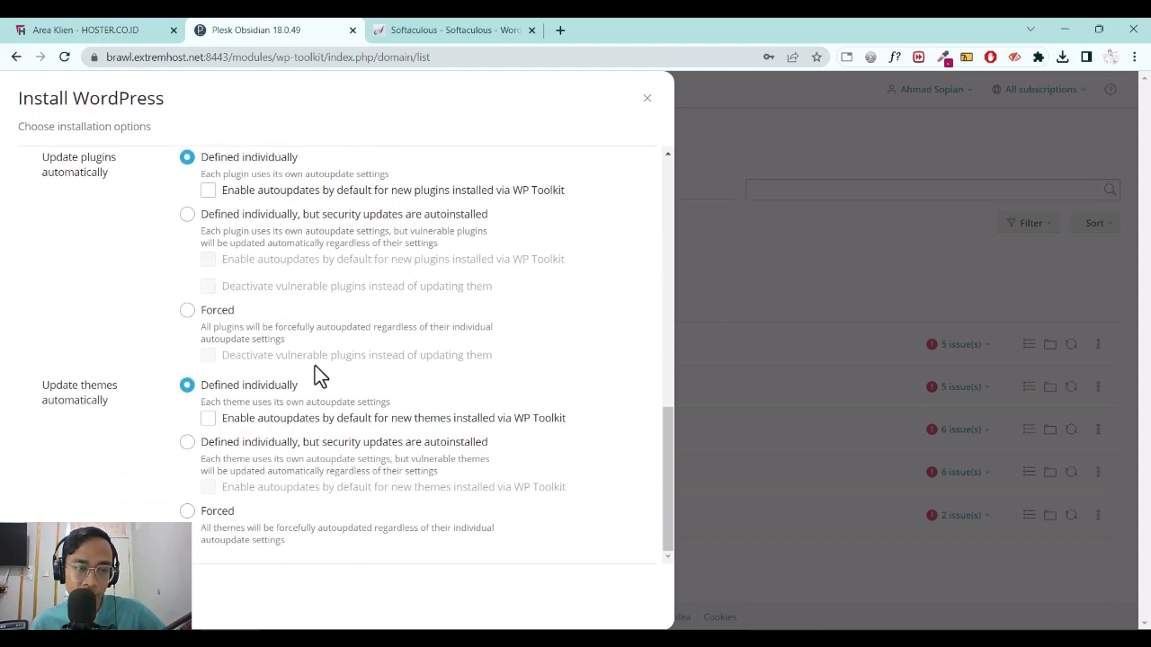
{"action": "scroll", "coordinate": [341, 341], "scroll_direction": "up", "scroll_amount": 10}
{"action": "scroll", "coordinate": [342, 342], "scroll_direction": "up", "scroll_amount": 3}
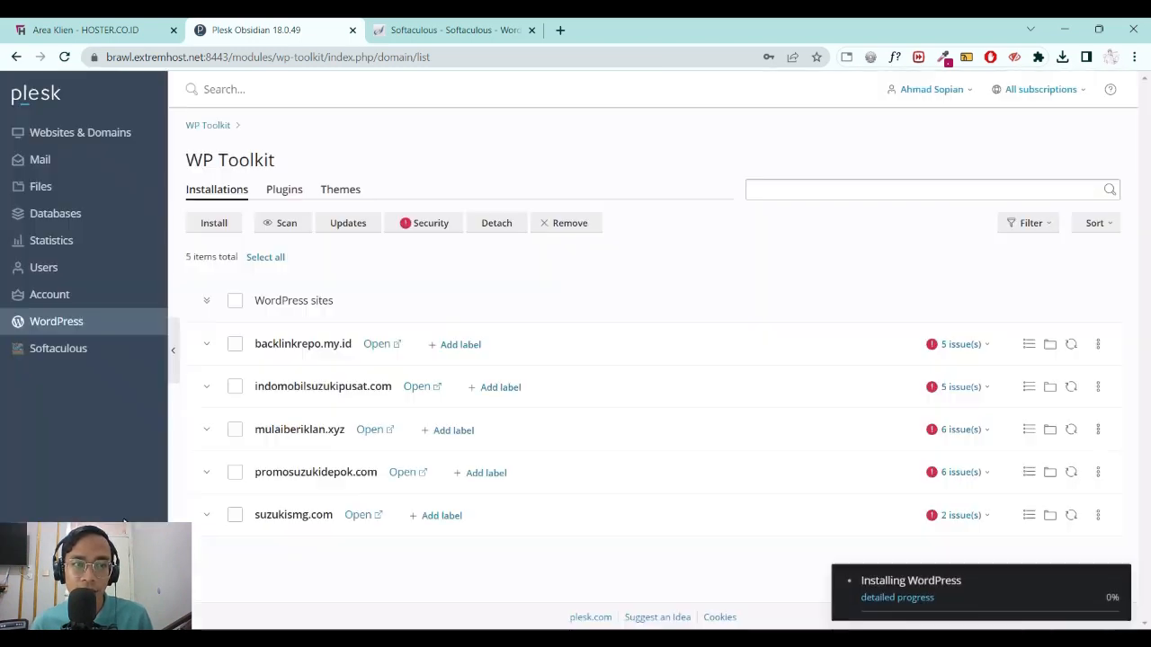
Open the detailed installation progress and wait until 'WordPress was installed' appears.
{"action": "left_click", "coordinate": [881, 600]}
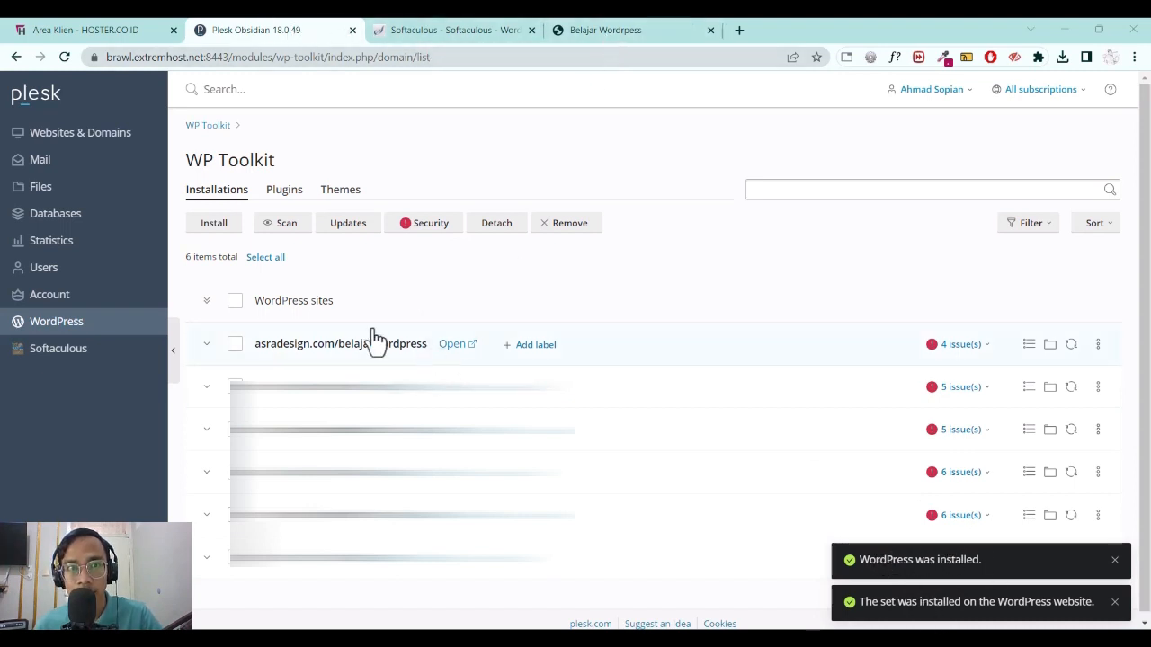
Browse the new Belajar Wordpress front page and place the cursor at the end of its URL.
{"action": "left_click", "coordinate": [608, 27]}
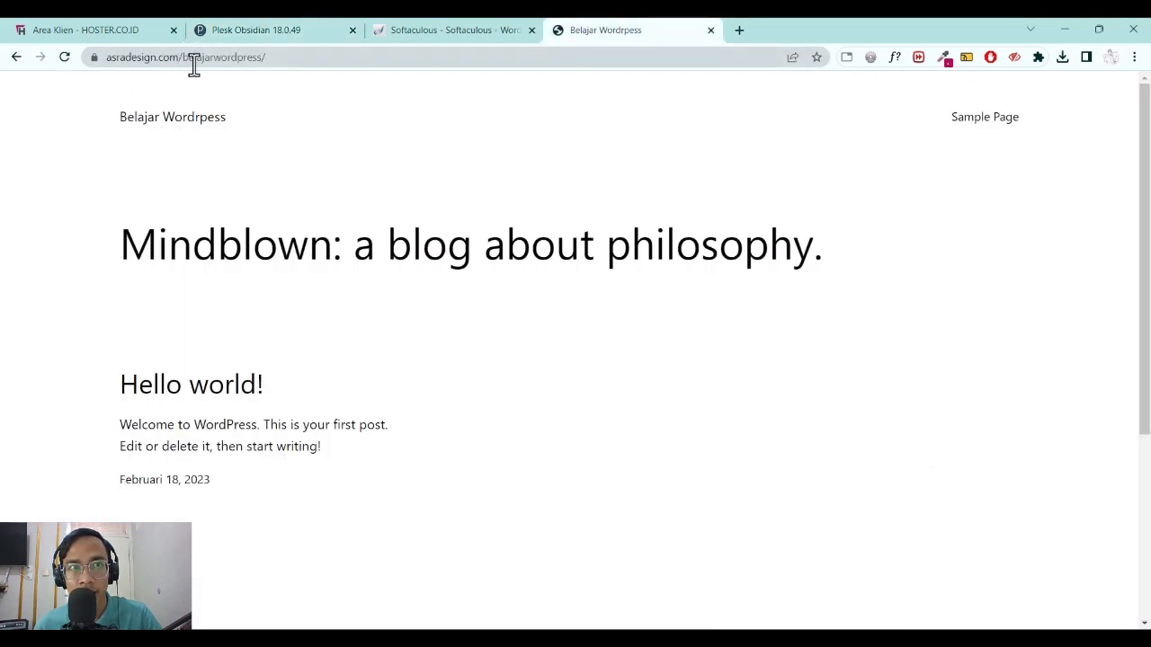
{"action": "scroll", "coordinate": [348, 284], "scroll_direction": "down", "scroll_amount": 3}
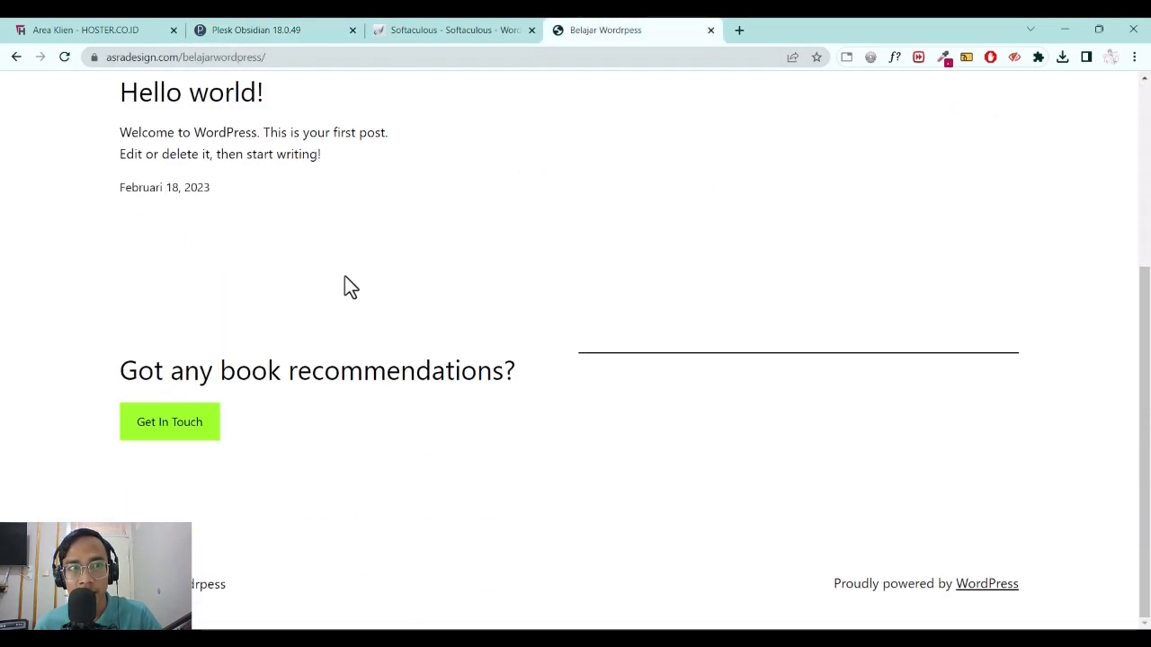
{"action": "scroll", "coordinate": [345, 275], "scroll_direction": "up", "scroll_amount": 3}
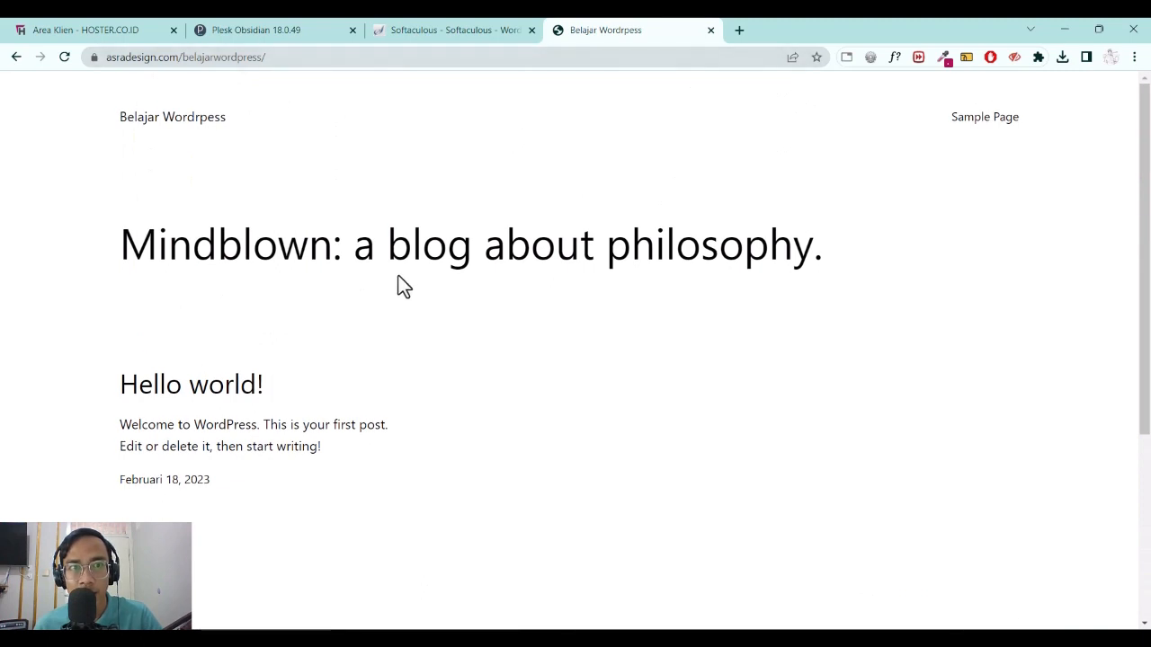
{"action": "scroll", "coordinate": [368, 264], "scroll_direction": "down", "scroll_amount": 1}
{"action": "scroll", "coordinate": [373, 266], "scroll_direction": "up", "scroll_amount": 1}
{"action": "left_click", "coordinate": [309, 57]}
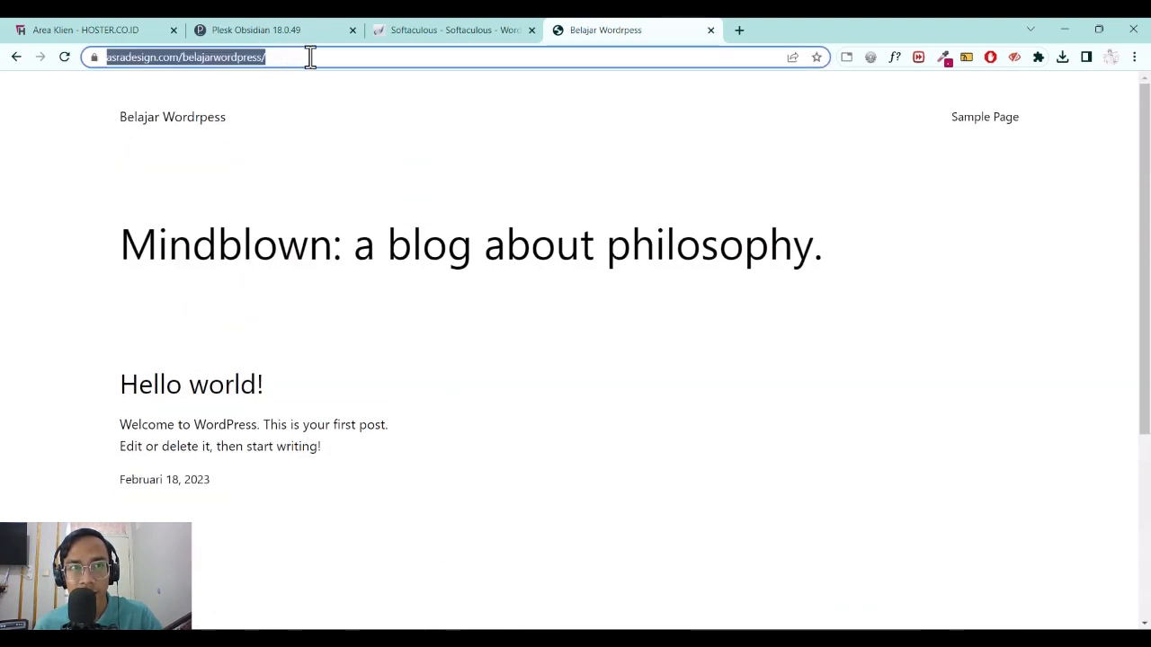
{"action": "left_click", "coordinate": [312, 56]}
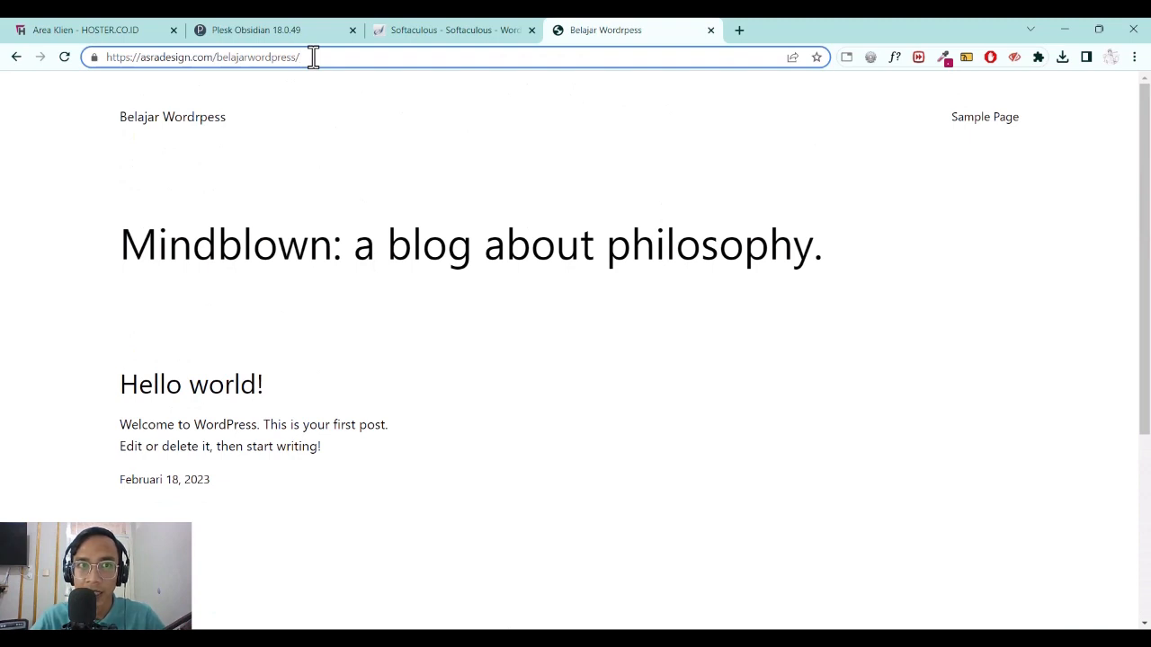
Load belajarwordpress/wp-admin and sign in as admin with the site's password.
{"action": "type", "text": "wp-admin"}
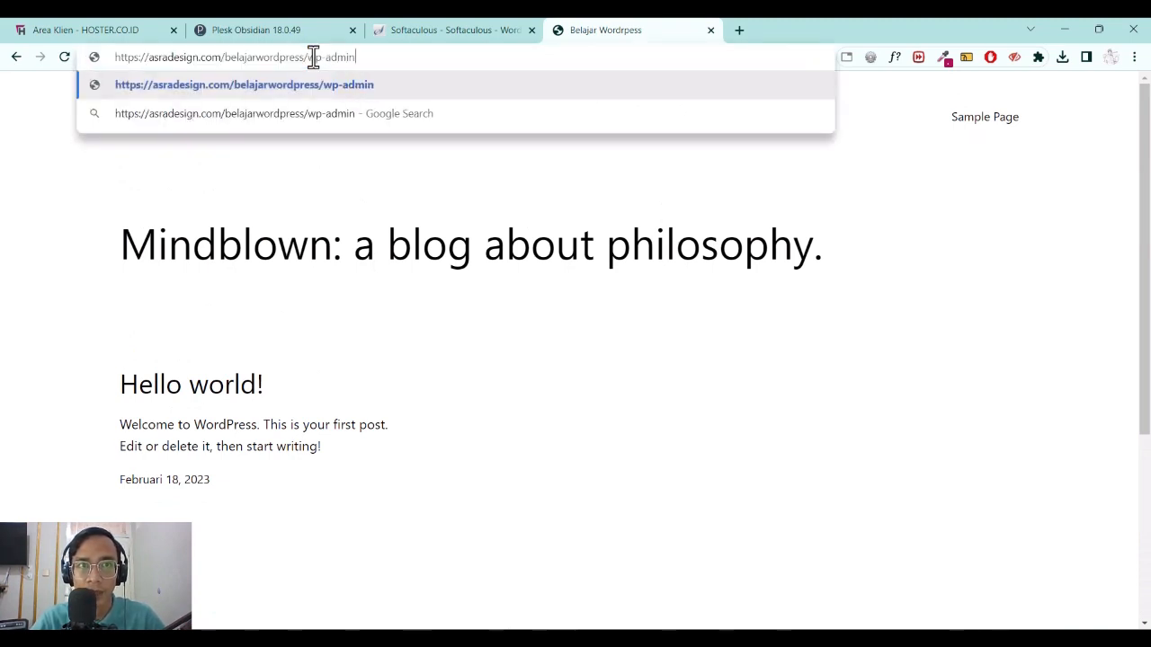
{"action": "key", "text": "Return"}
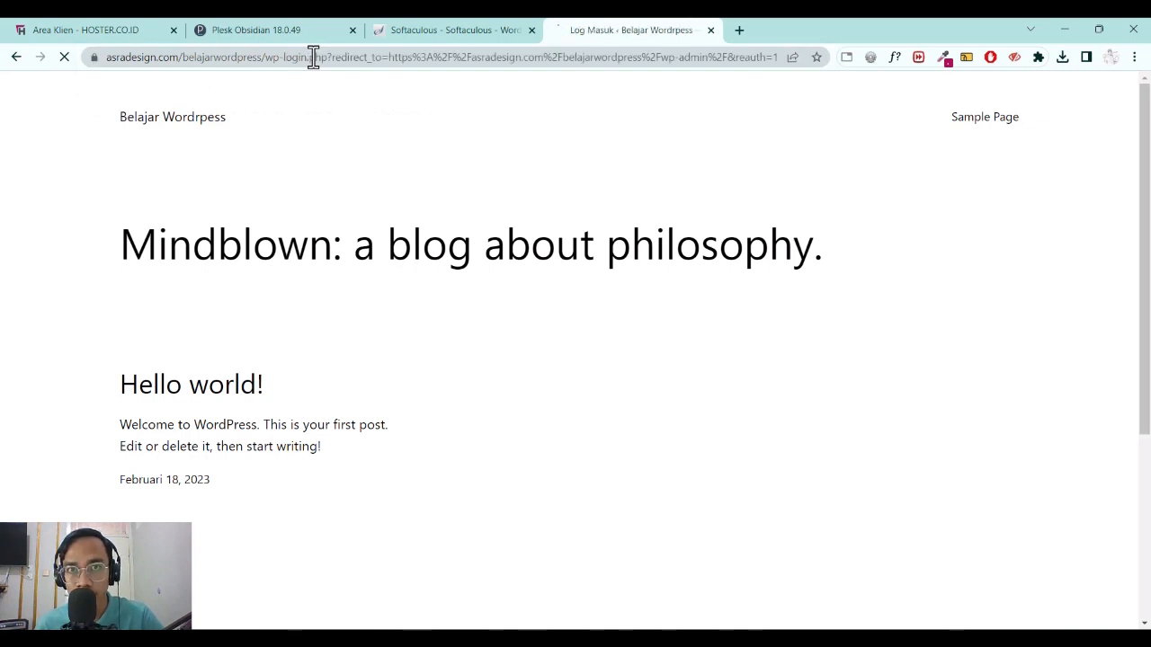
{"action": "type", "text": "admin"}
{"action": "key", "text": "Tab"}
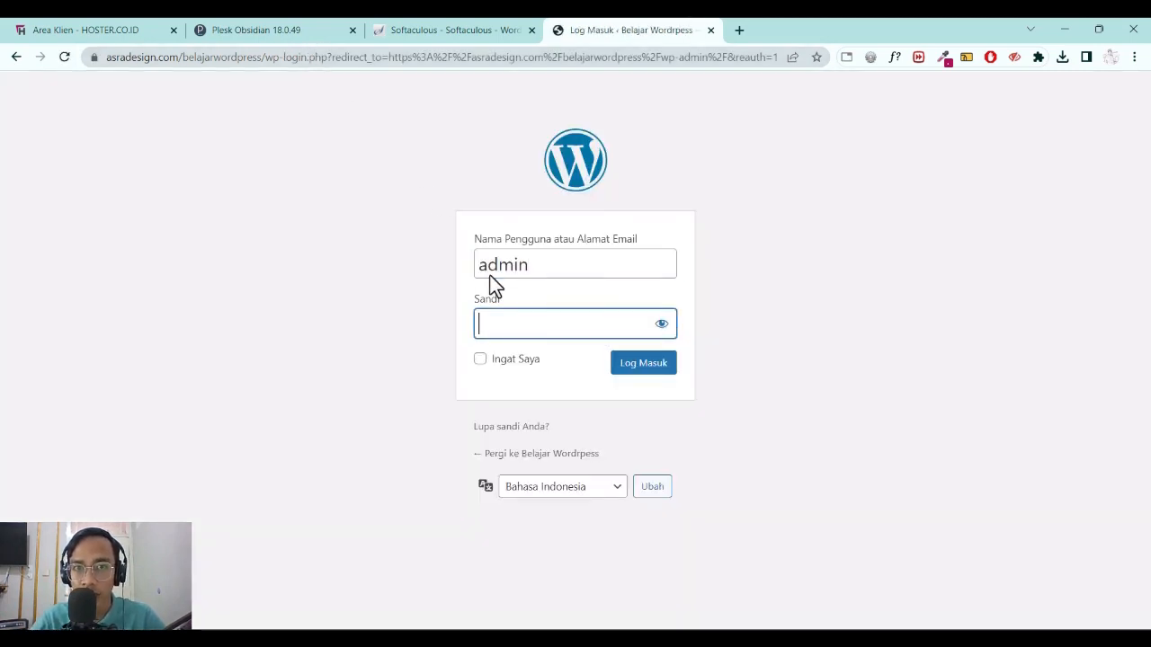
{"action": "type", "text": "••"}
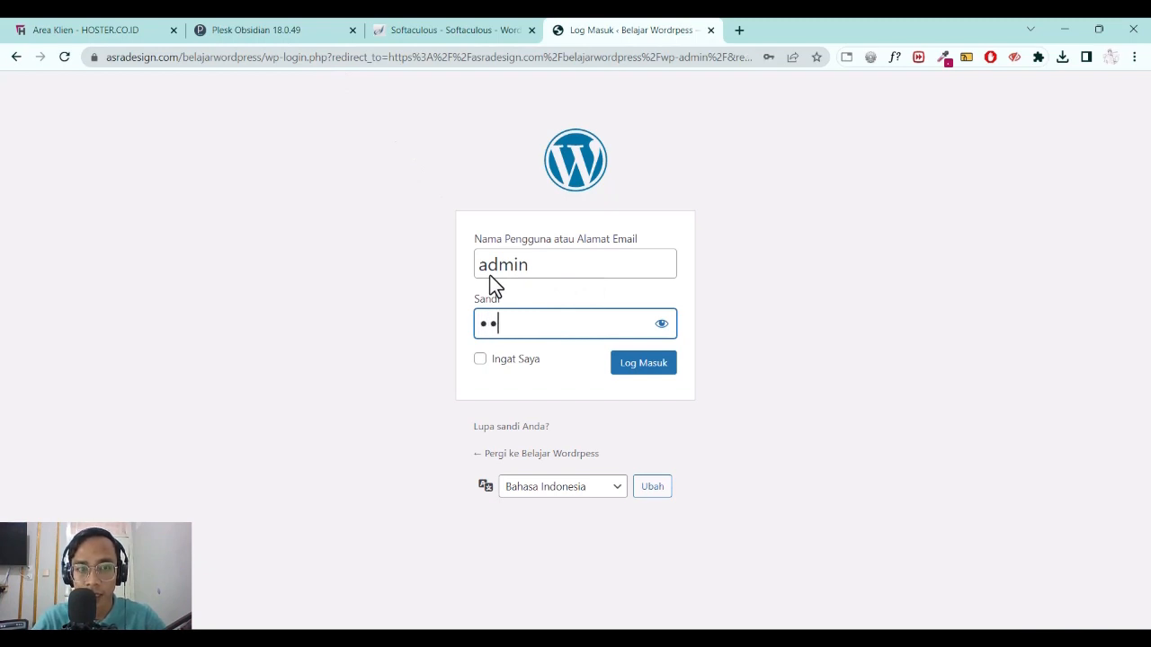
{"action": "type", "text": "••••••"}
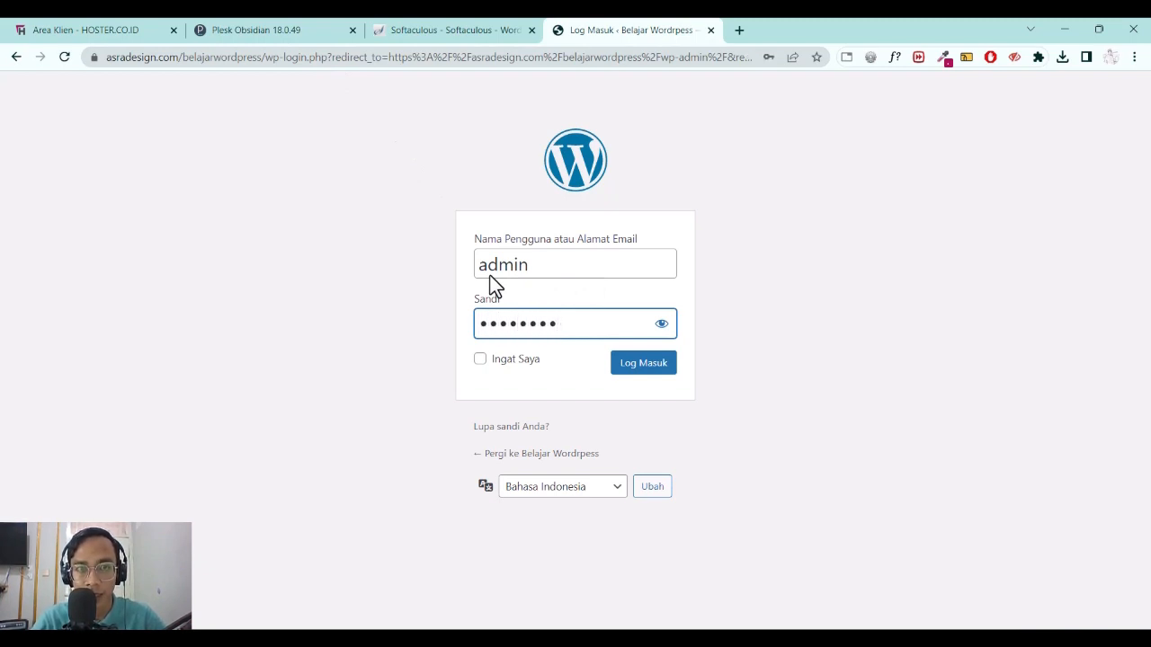
{"action": "key", "text": "Return"}
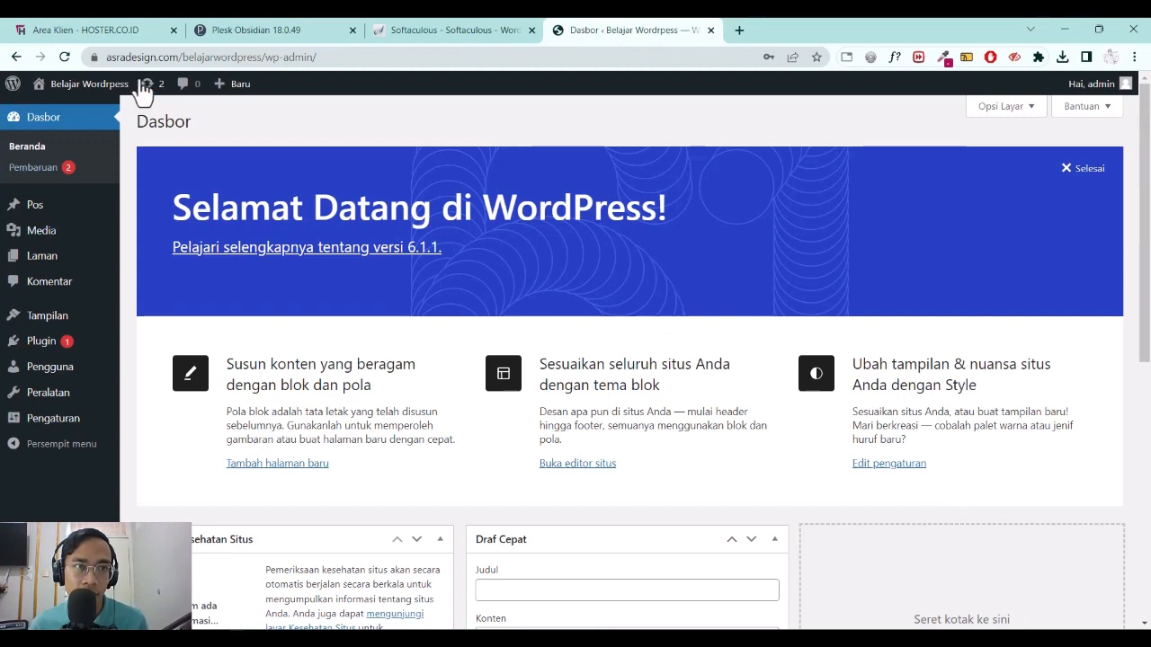
Open the site front page via Kunjungi Situs in a new tab, then open rangkuman pertanyaan.png.
{"action": "mouse_move", "coordinate": [85, 85]}
{"action": "right_click", "coordinate": [70, 110]}
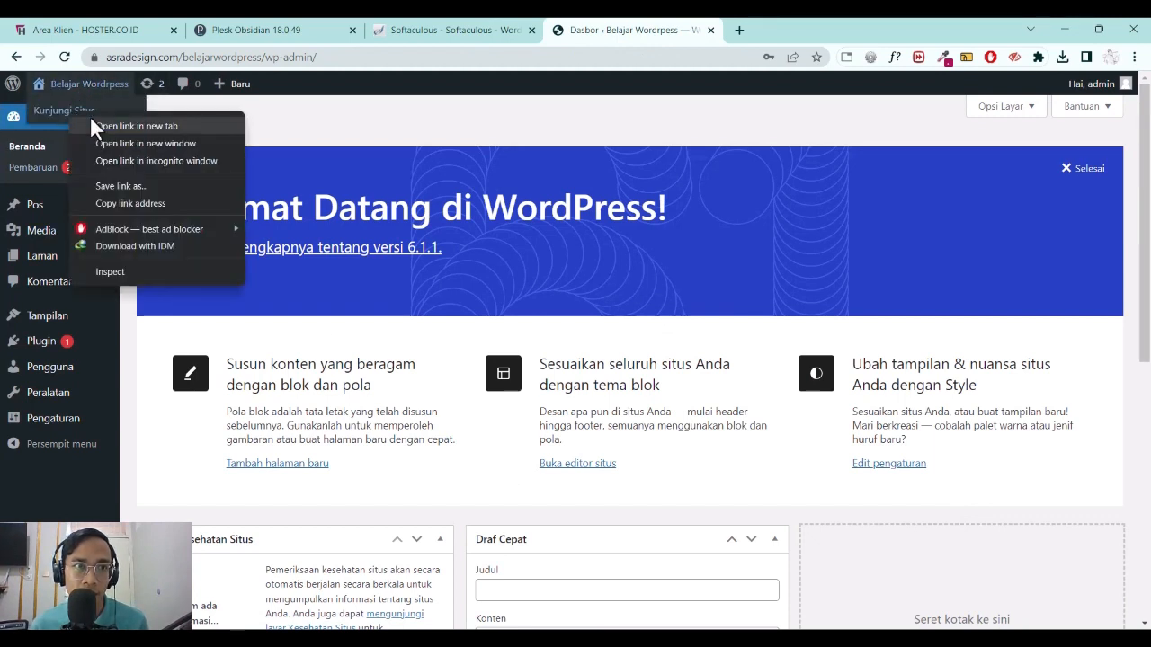
{"action": "left_click", "coordinate": [90, 116]}
{"action": "left_click", "coordinate": [760, 33]}
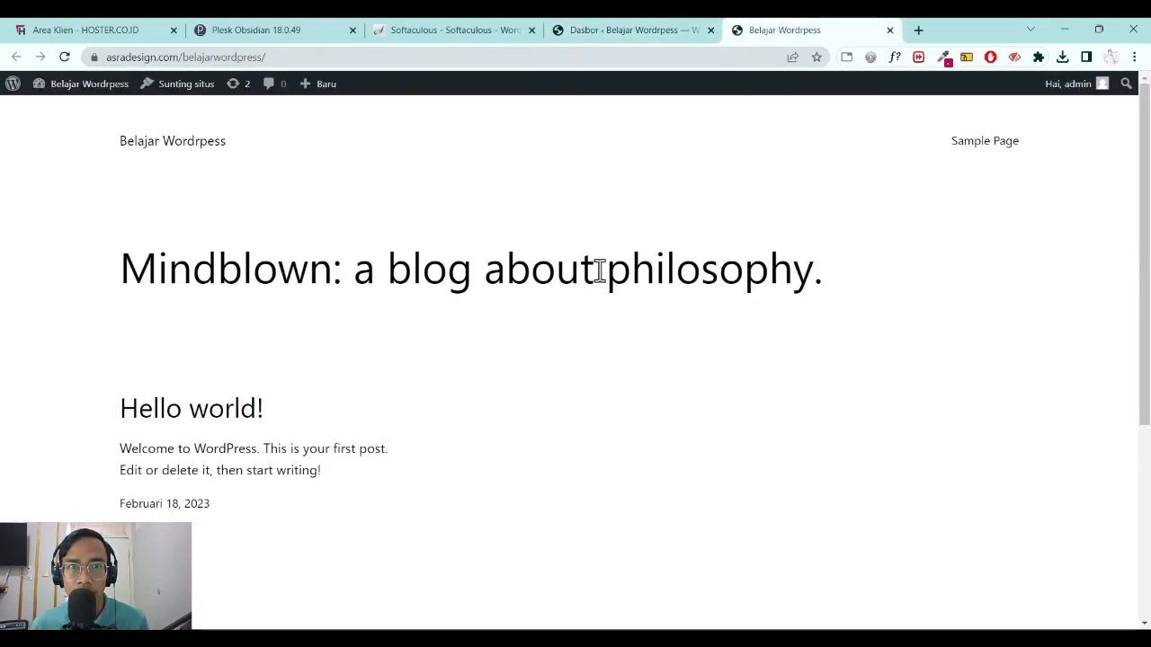
{"action": "scroll", "coordinate": [570, 267], "scroll_direction": "down", "scroll_amount": 4}
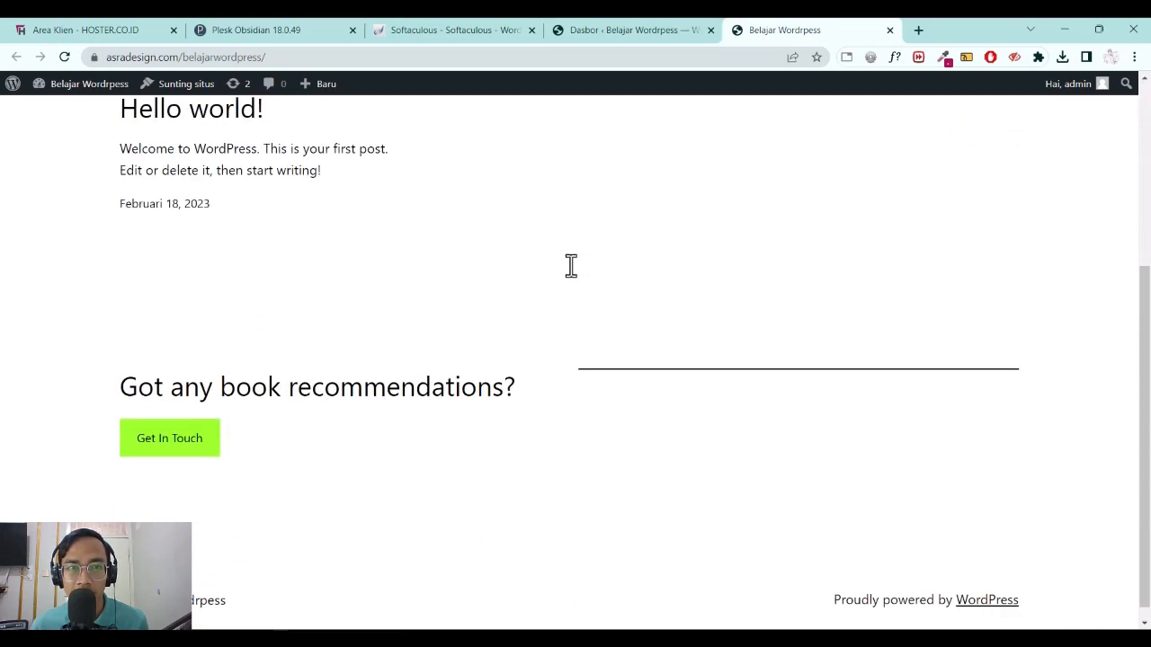
{"action": "scroll", "coordinate": [570, 267], "scroll_direction": "up", "scroll_amount": 5}
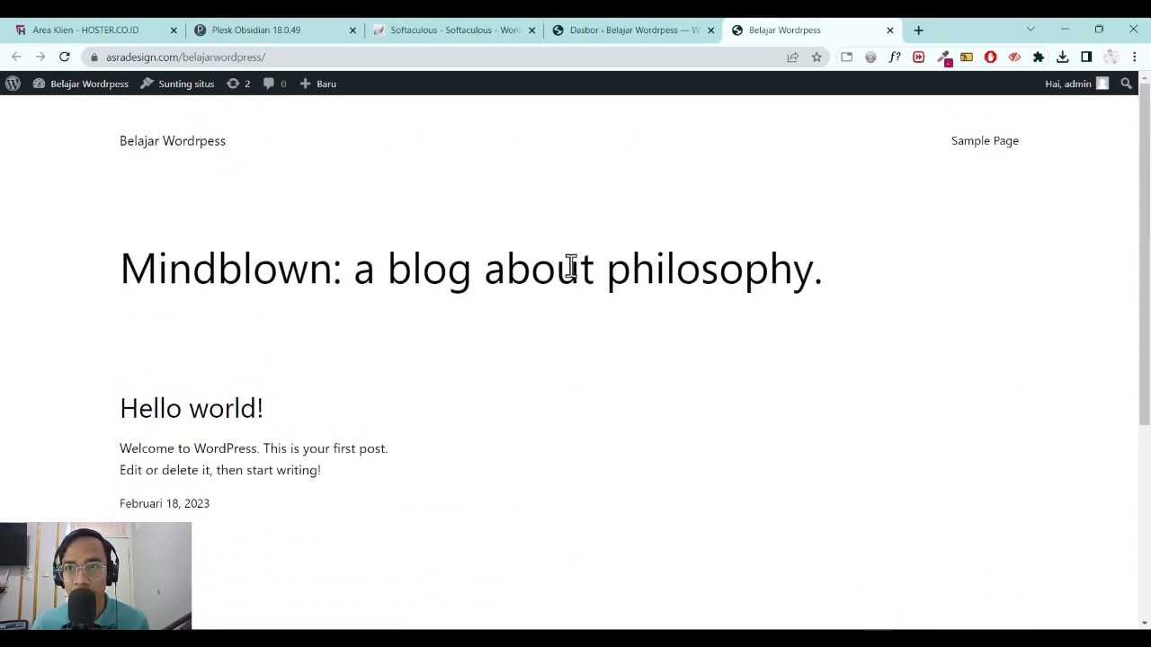
{"action": "left_click", "coordinate": [612, 28]}
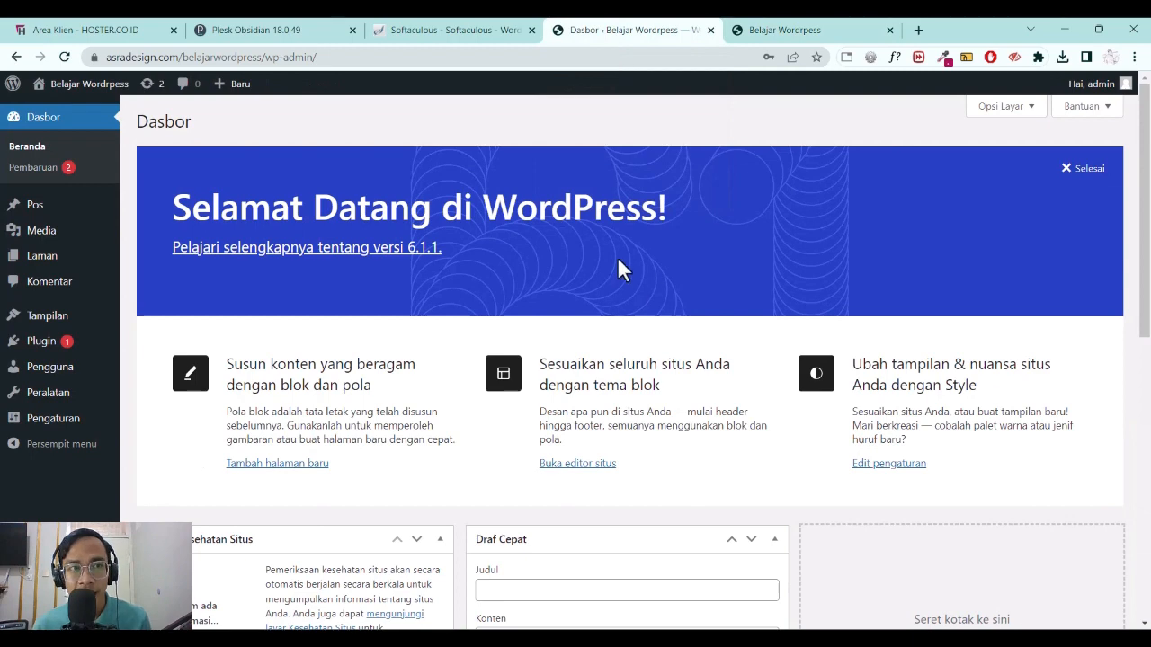
{"action": "left_click", "coordinate": [626, 571]}
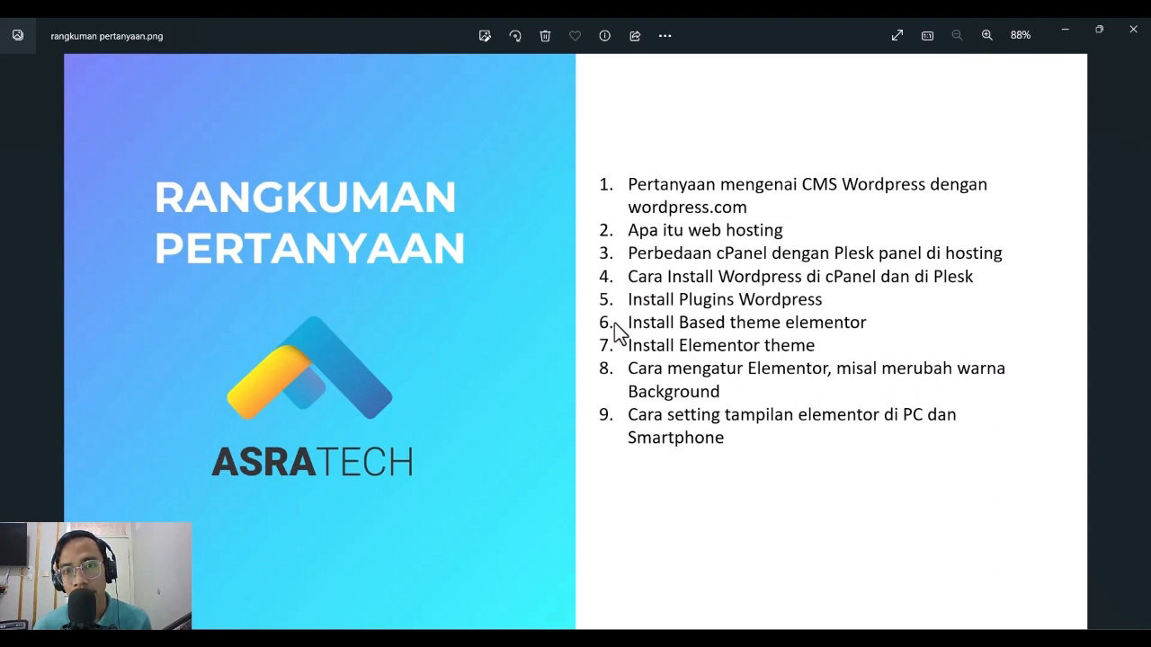
Minimize the question-summary image in Photos, glance back at it, then return to the Belajar Wordpress Dasbor.
{"action": "left_click", "coordinate": [1060, 29]}
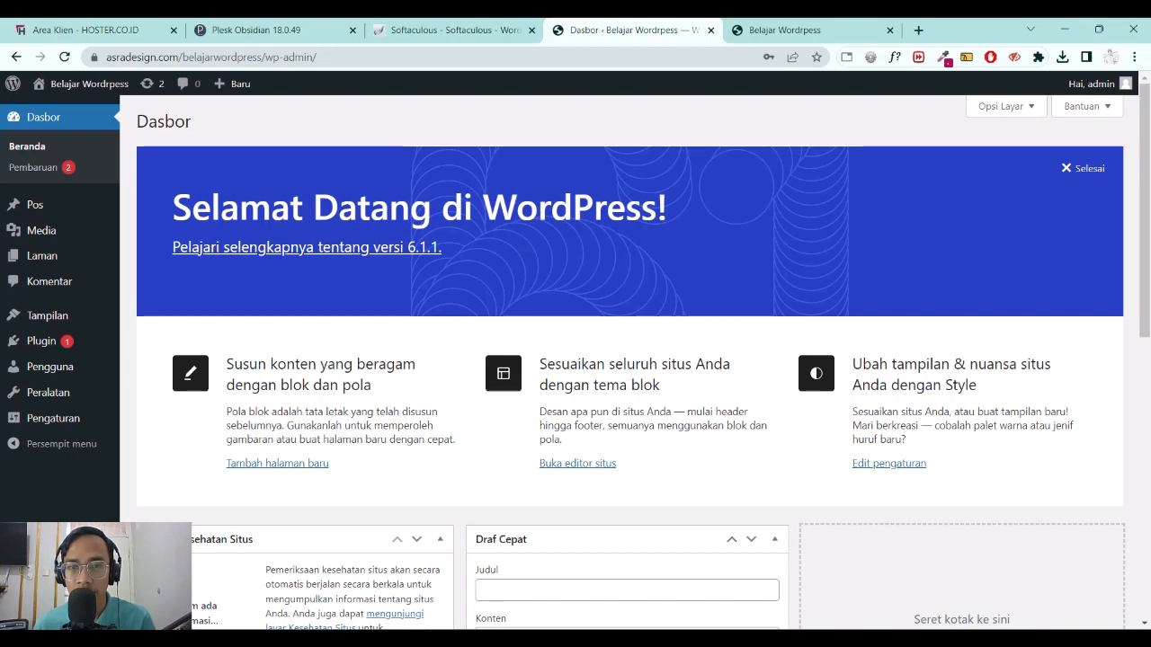
{"action": "key", "text": "alt+Tab"}
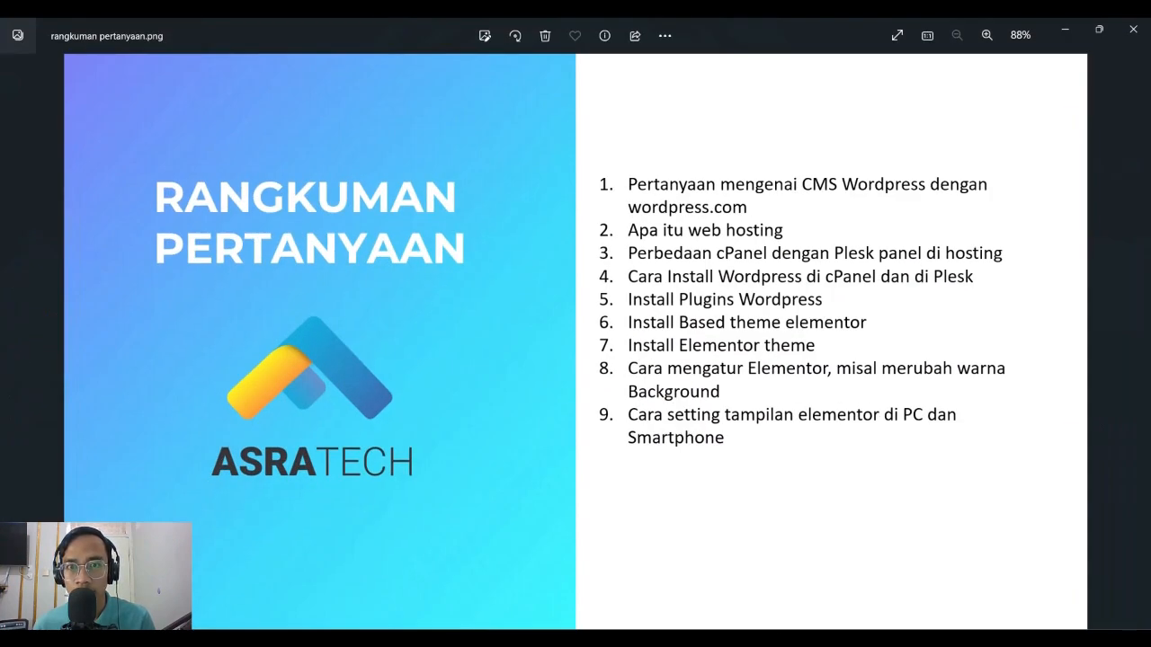
{"action": "key", "text": "alt+Tab"}
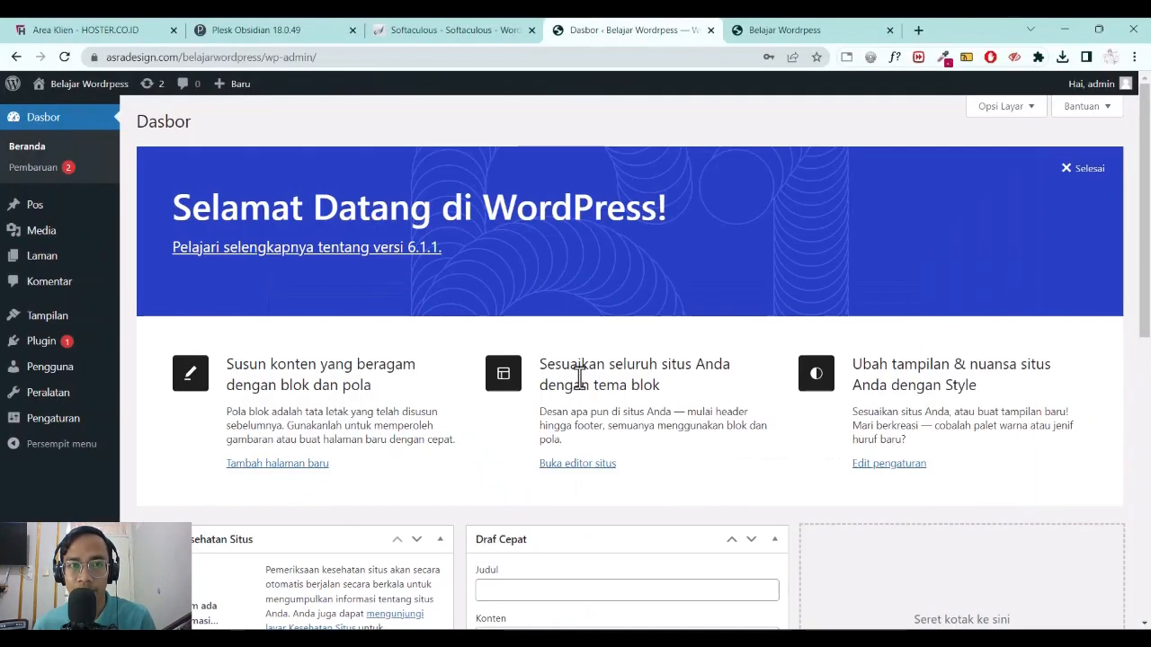